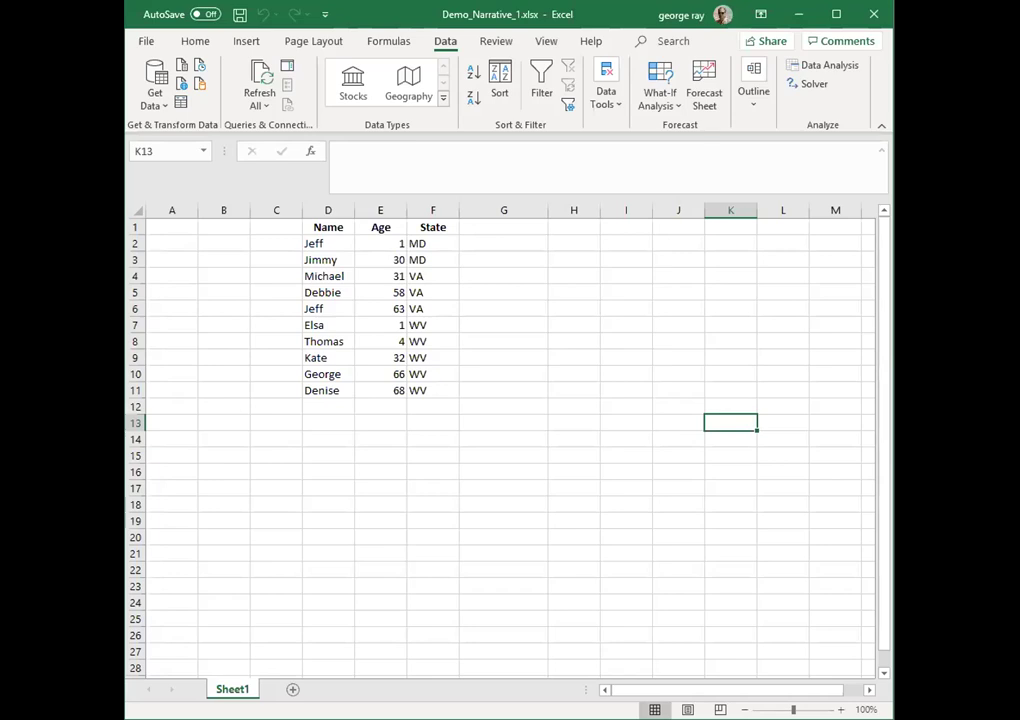
# - Sort the Name, Age and State list by State from A to Z
pyautogui.hotkey('alt', 'Tab')
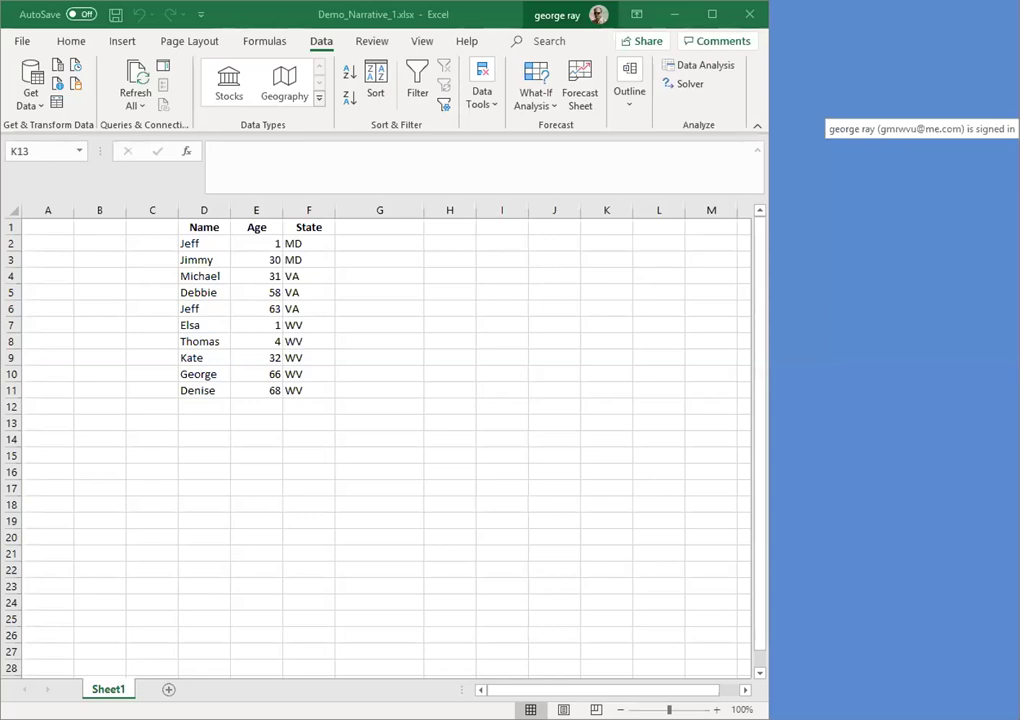
pyautogui.click(234, 260)
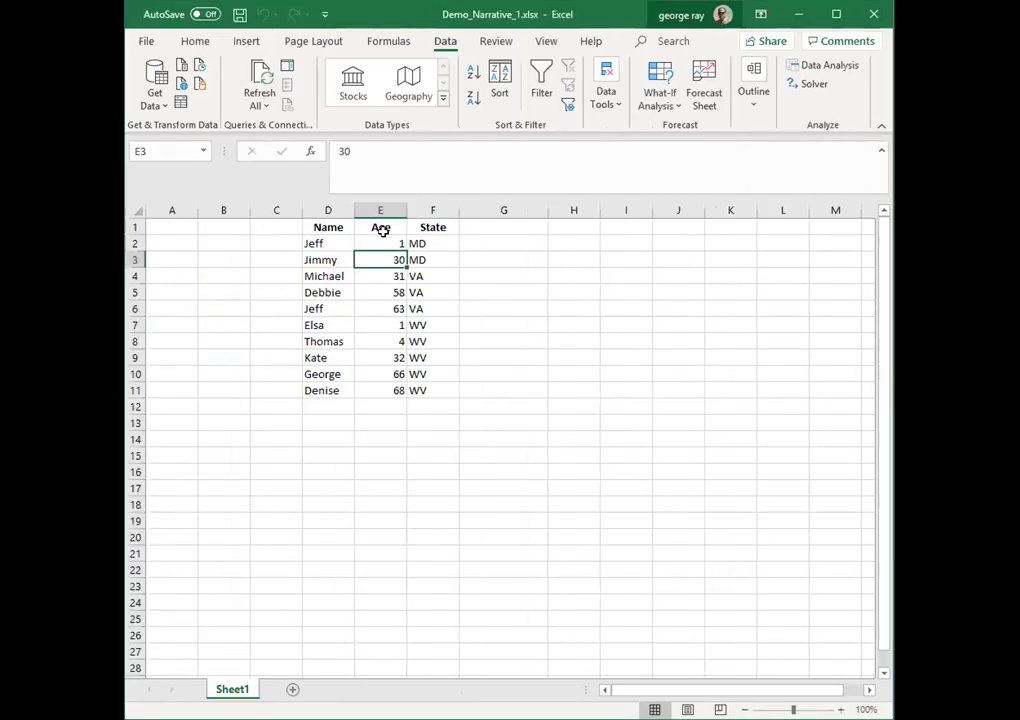
pyautogui.moveTo(318, 227); pyautogui.dragTo(437, 385)
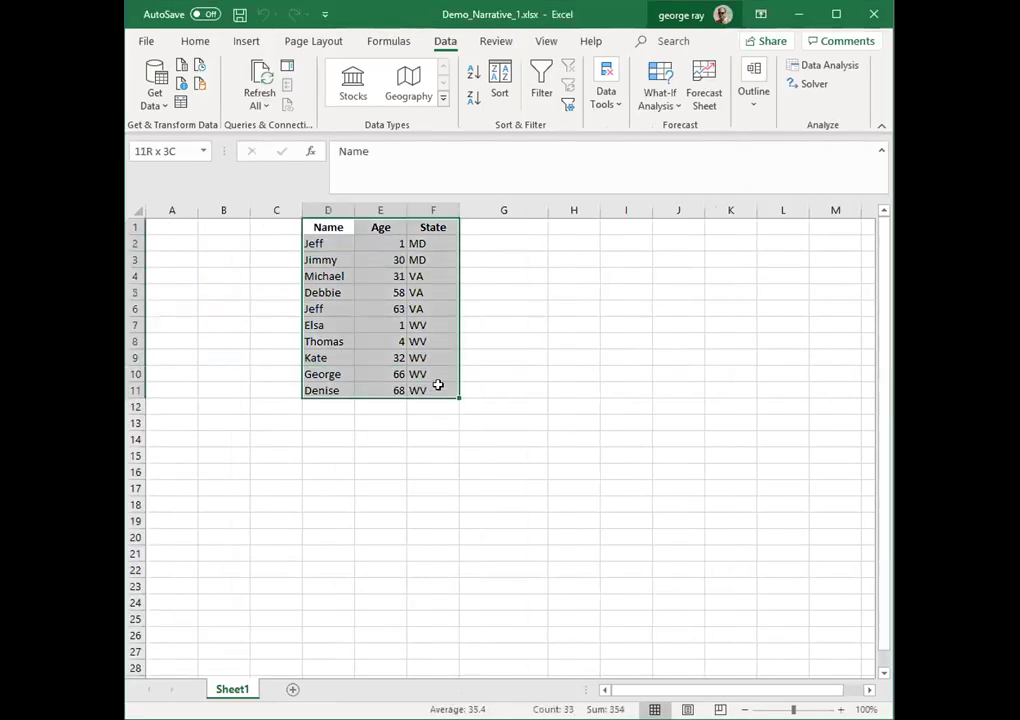
pyautogui.moveTo(385, 308); pyautogui.dragTo(385, 292)
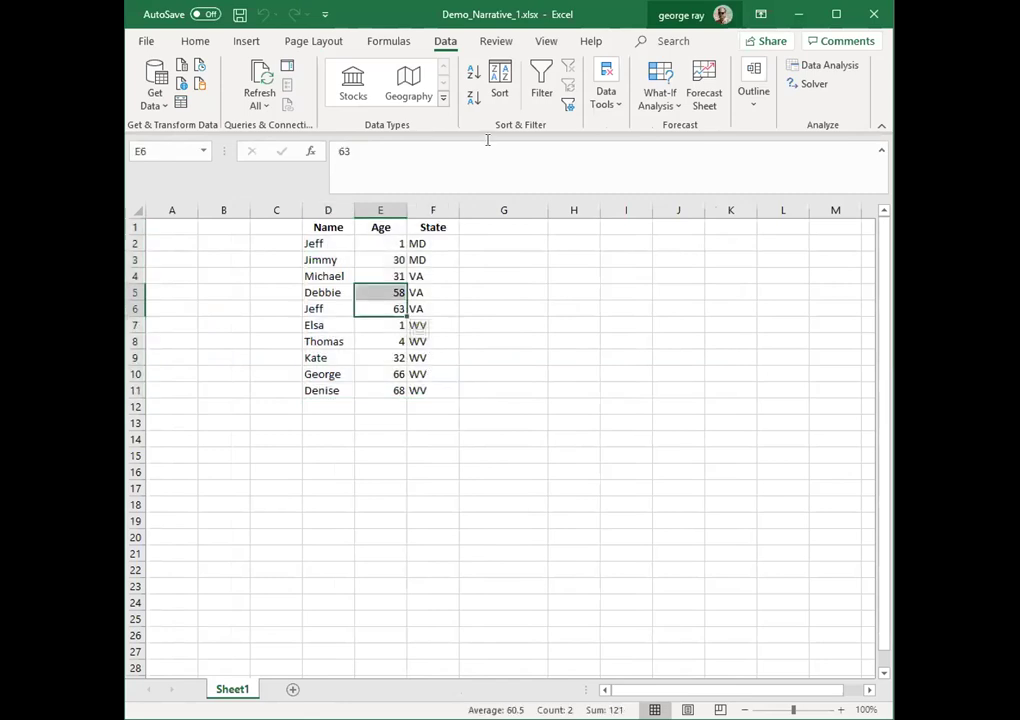
pyautogui.click(497, 80)
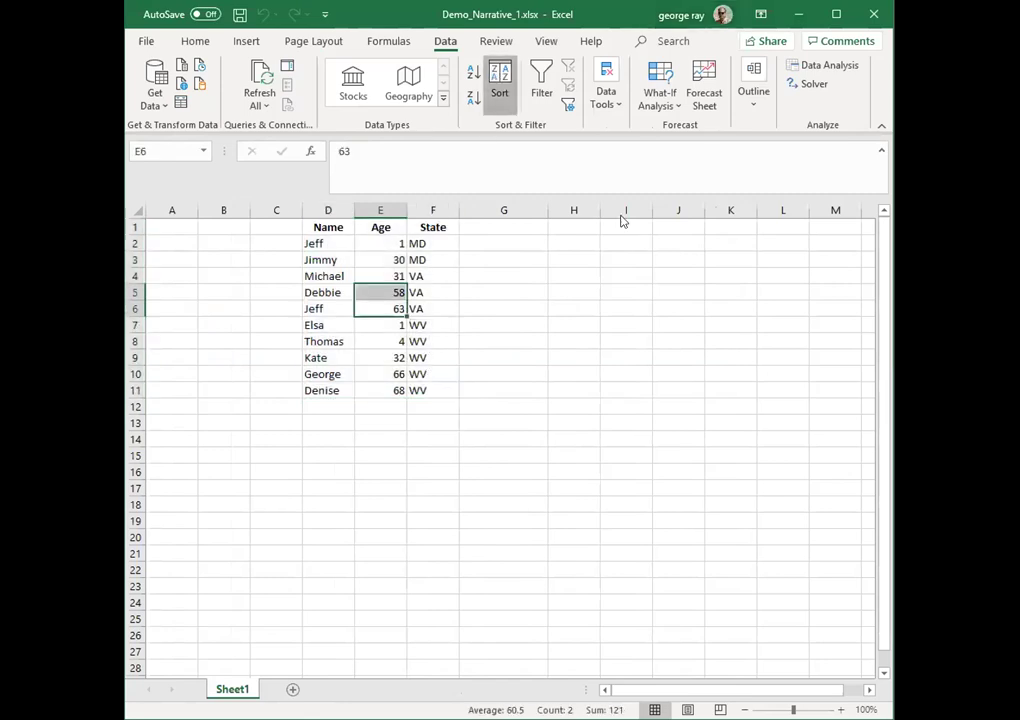
pyautogui.click(744, 336)
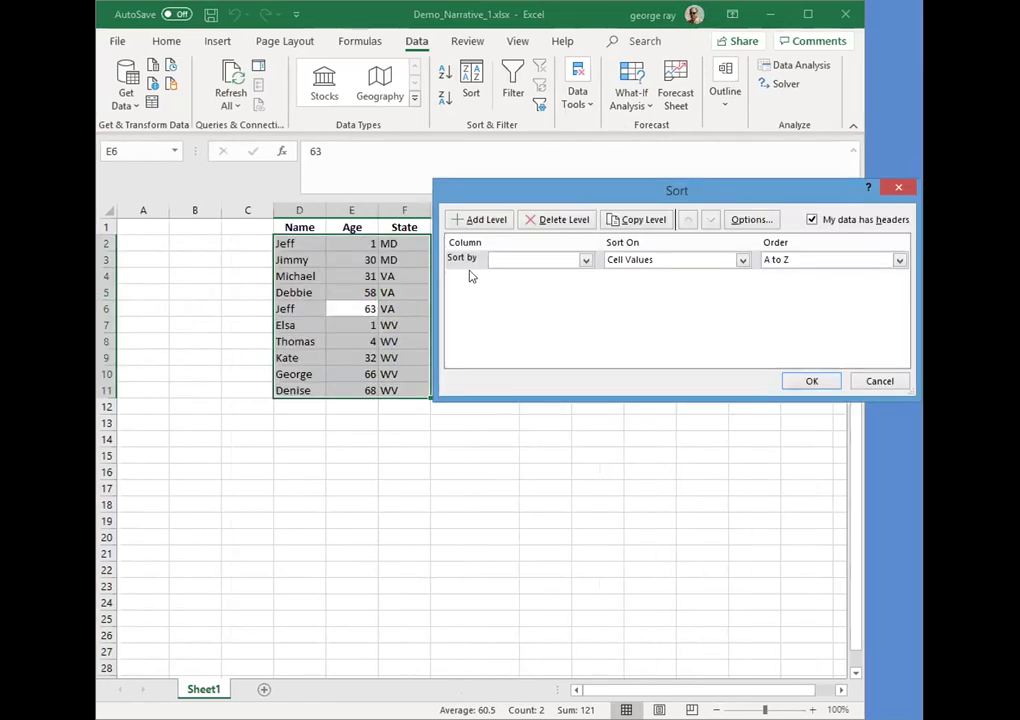
pyautogui.click(586, 260)
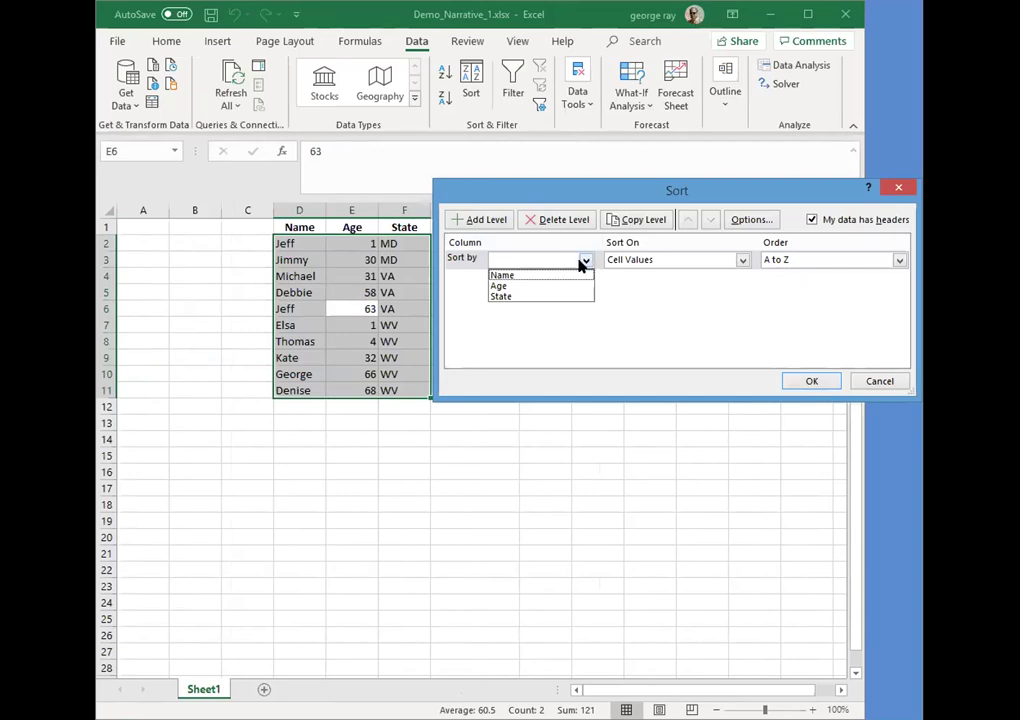
pyautogui.click(533, 297)
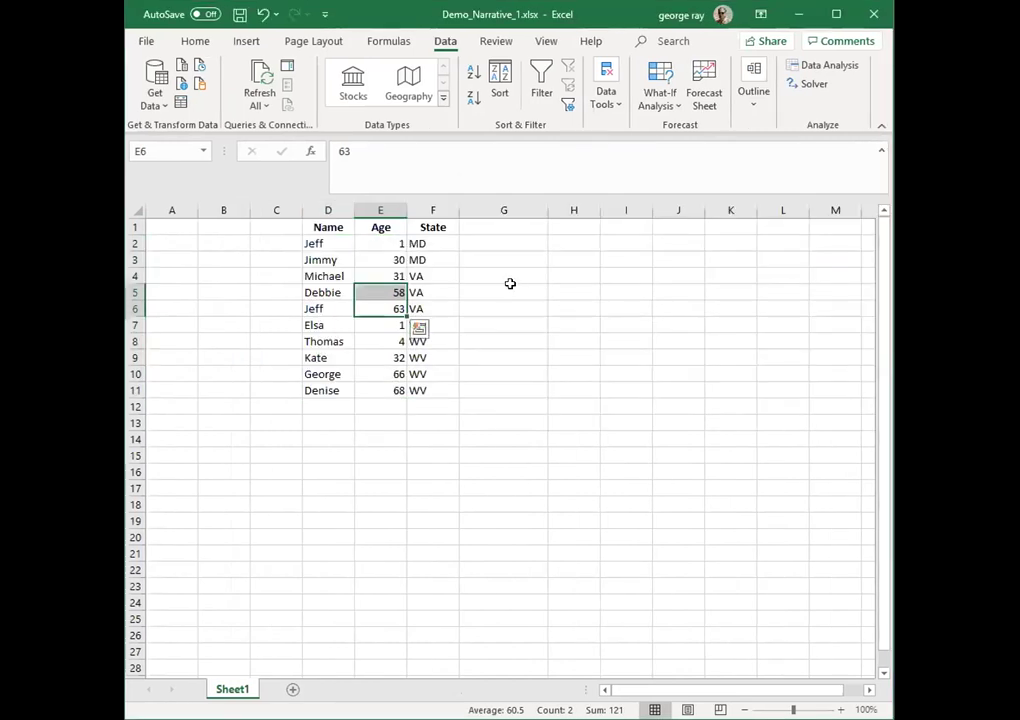
# - Re-sort the list by Age from smallest to largest
pyautogui.click(338, 241)
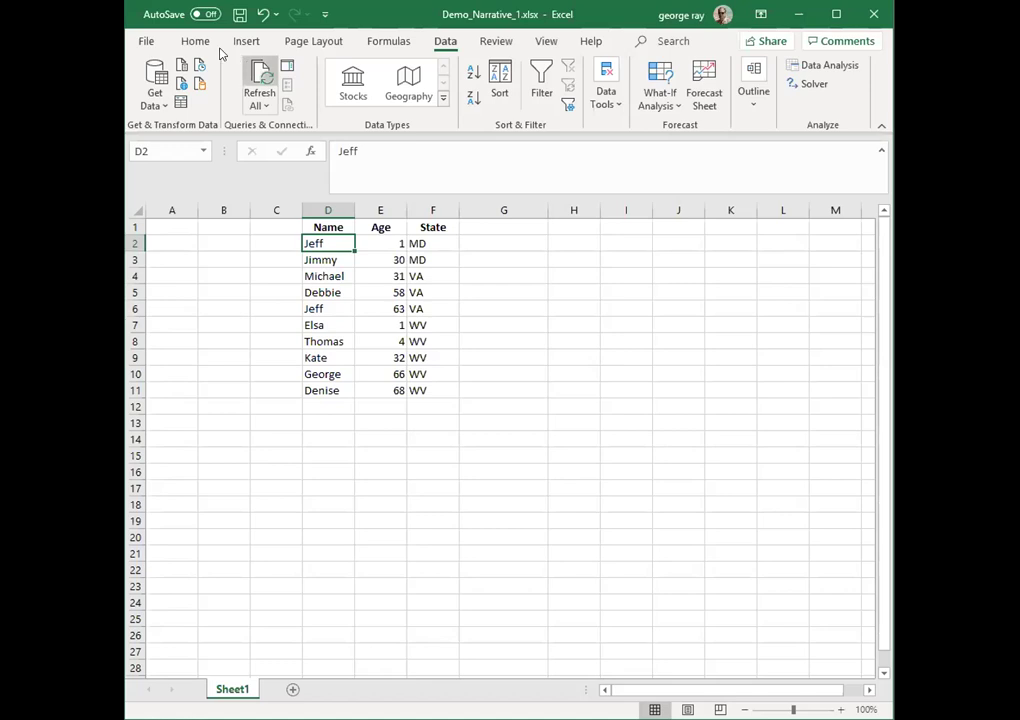
pyautogui.click(501, 80)
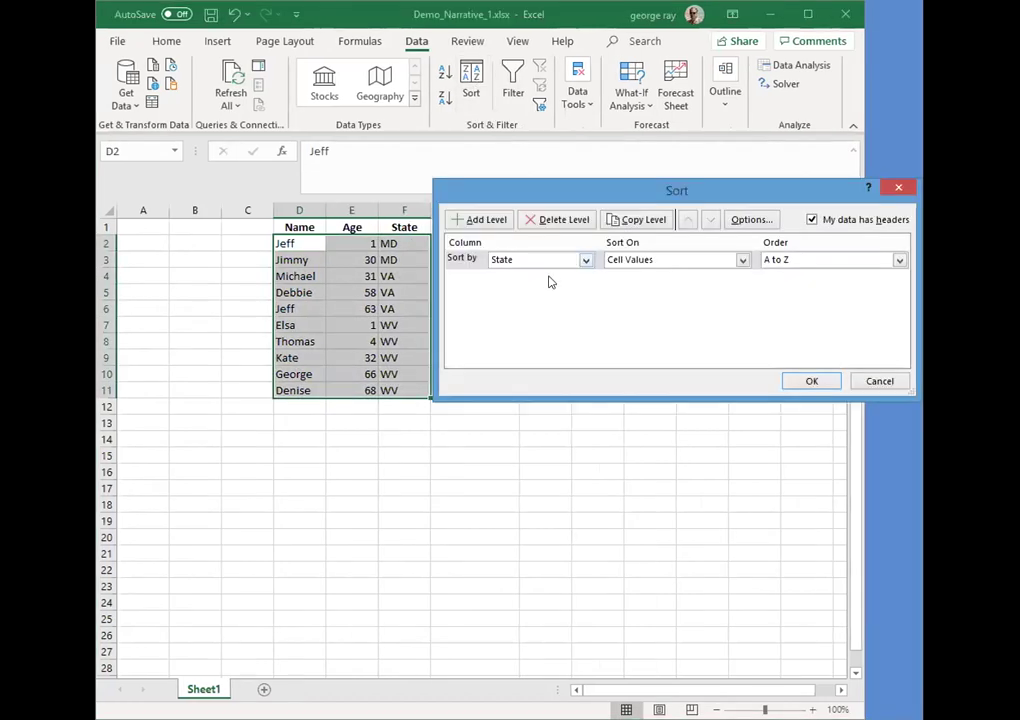
pyautogui.click(587, 262)
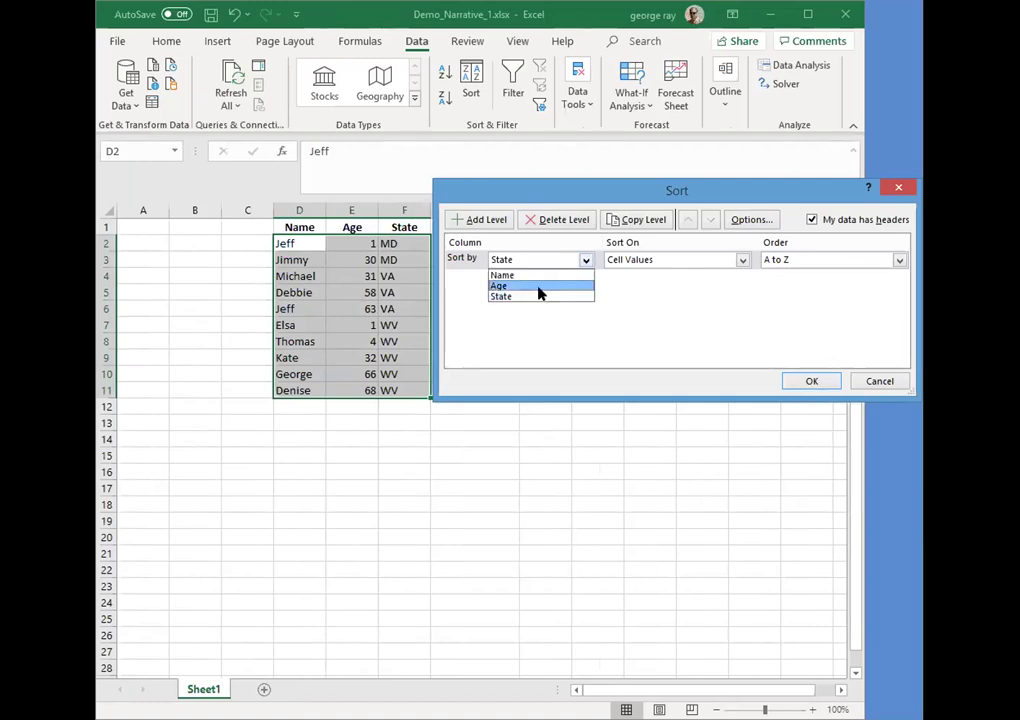
pyautogui.click(539, 287)
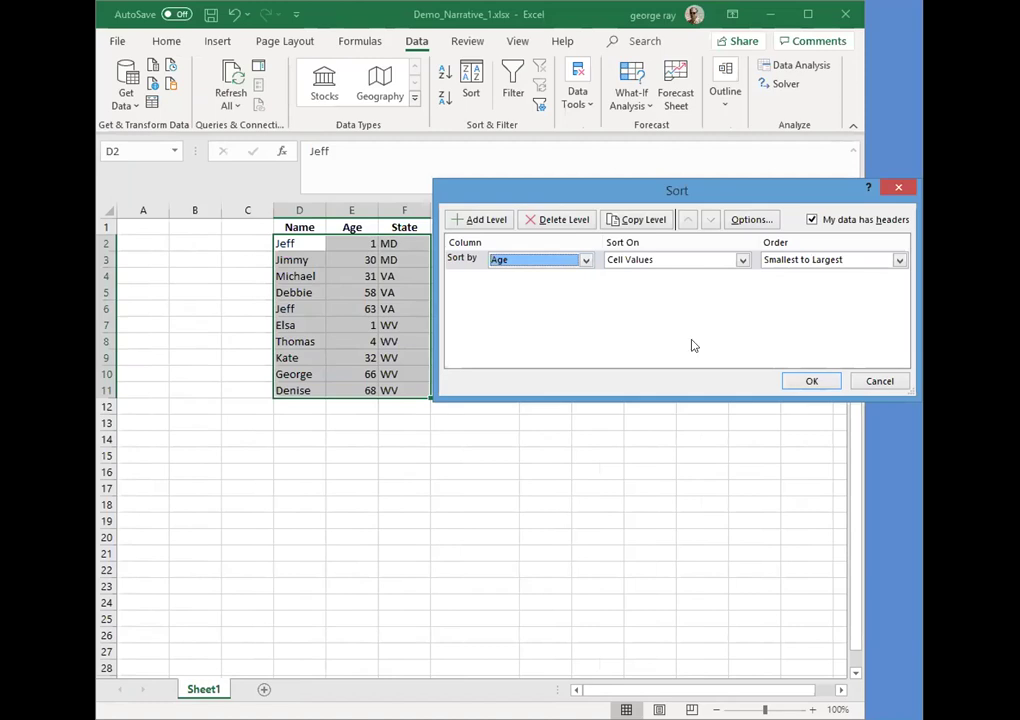
pyautogui.click(805, 383)
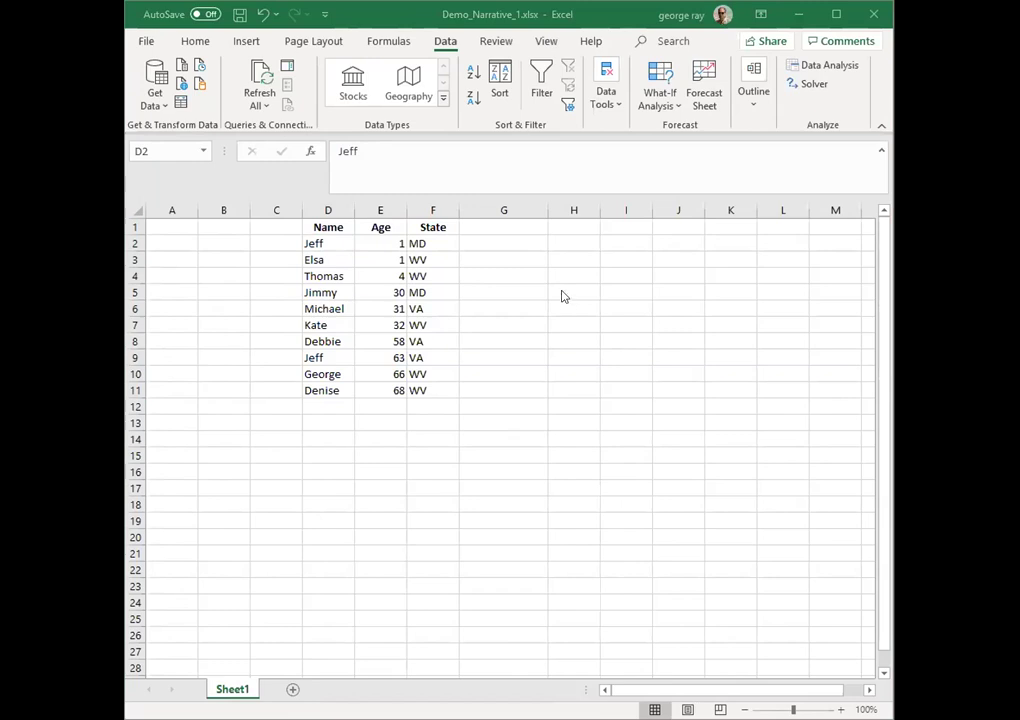
# - Sort the list by Name from A to Z, with Age from smallest to largest as the second level
pyautogui.click(391, 280)
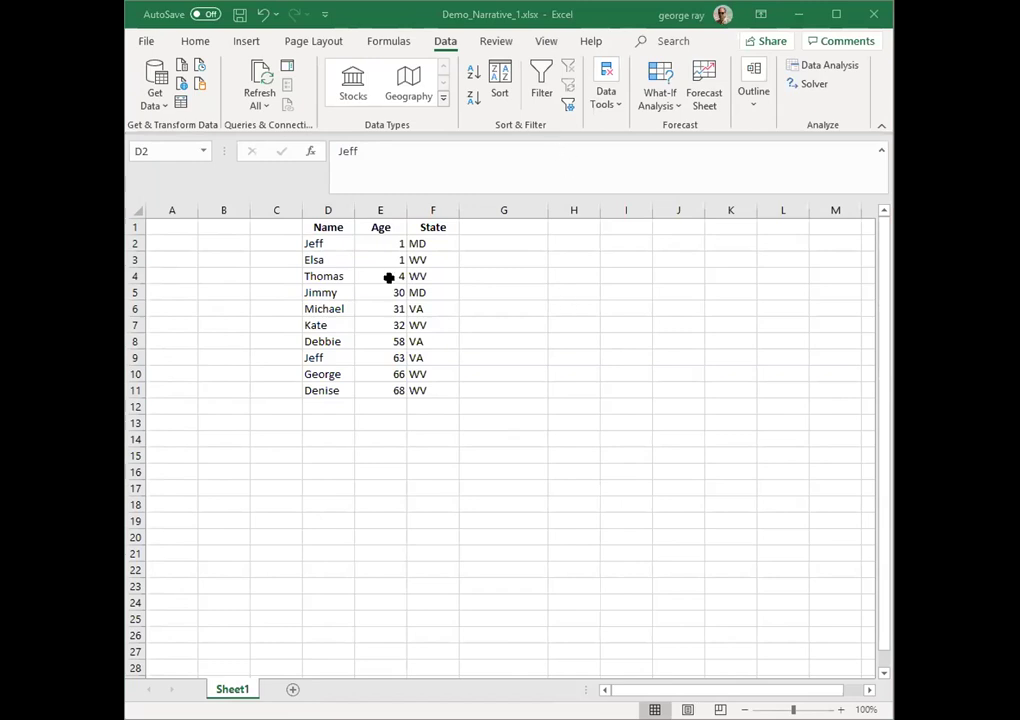
pyautogui.click(500, 78)
pyautogui.click(616, 260)
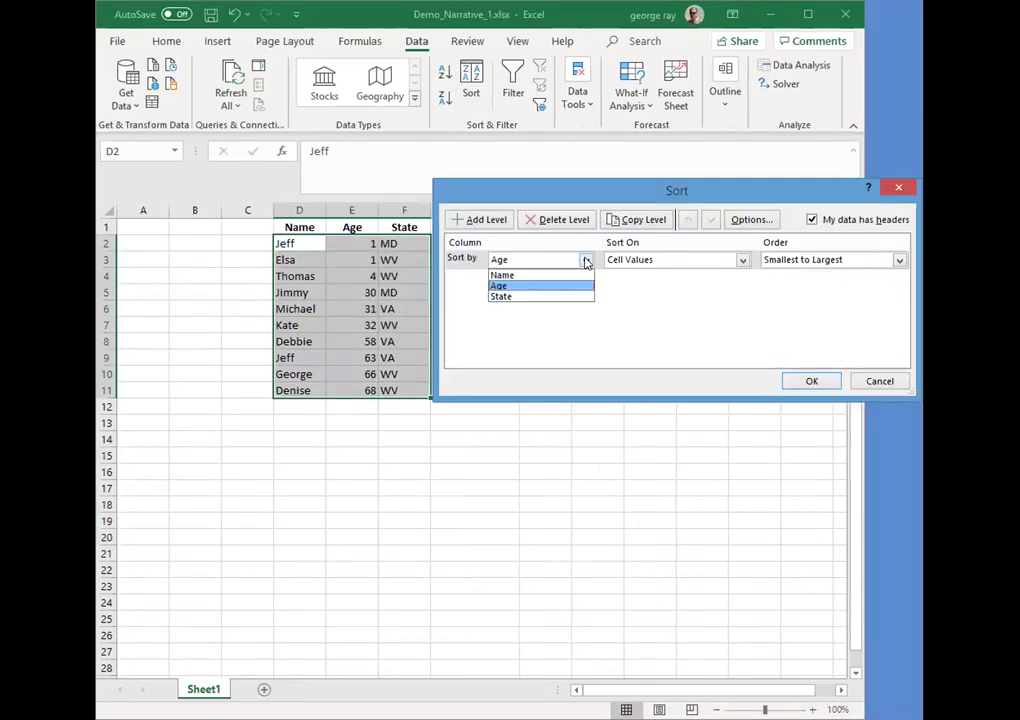
pyautogui.click(532, 278)
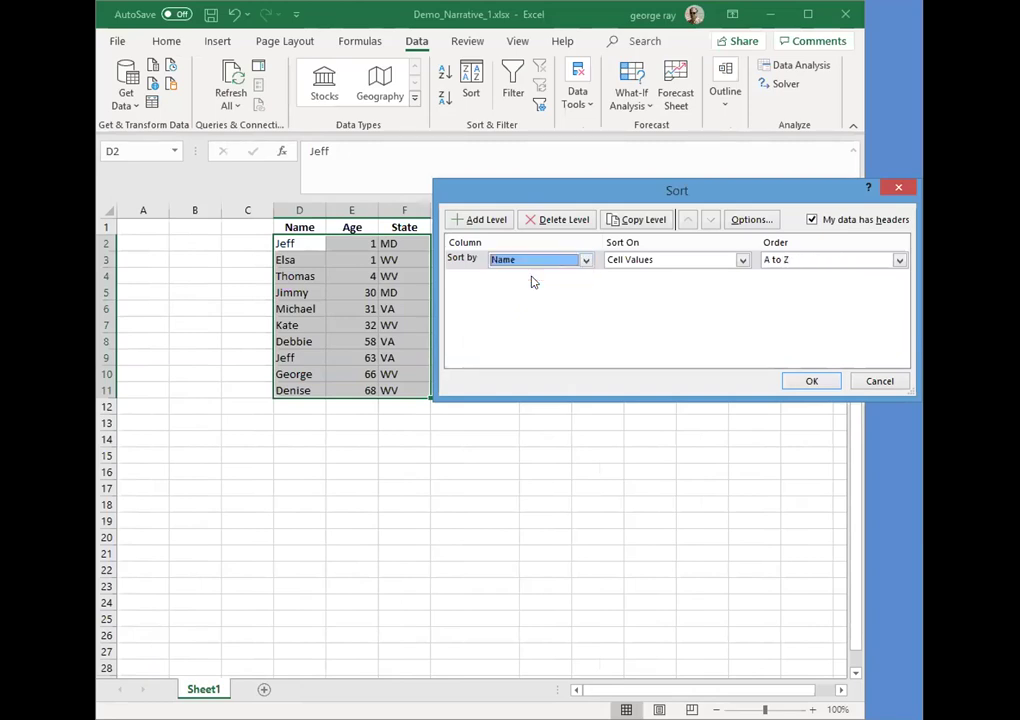
pyautogui.click(487, 220)
pyautogui.click(585, 279)
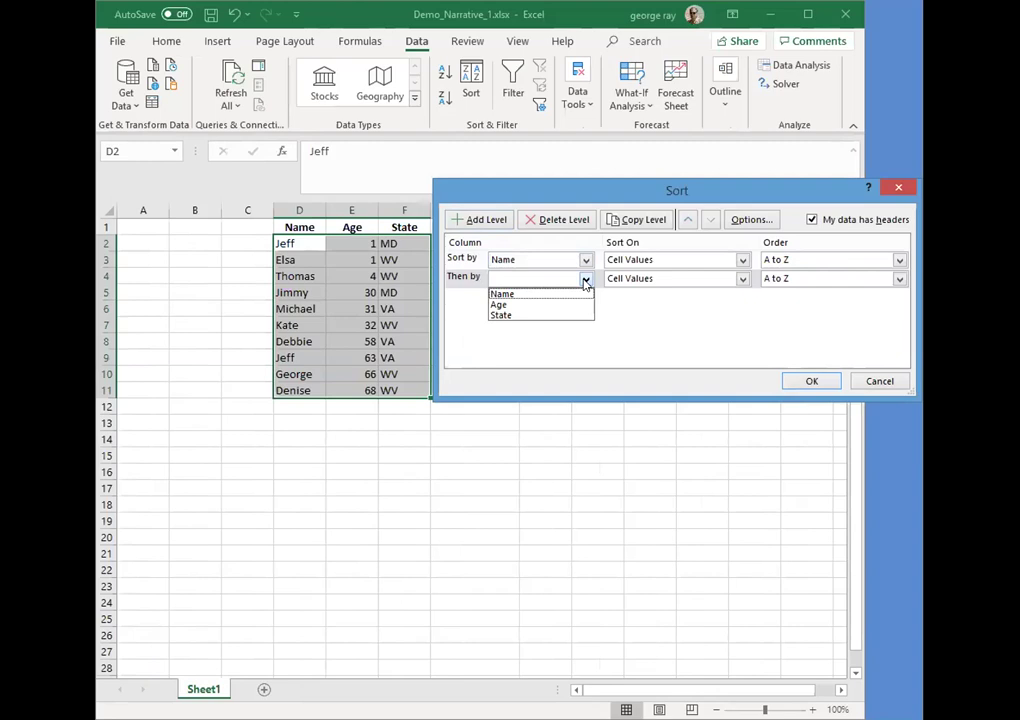
pyautogui.click(515, 305)
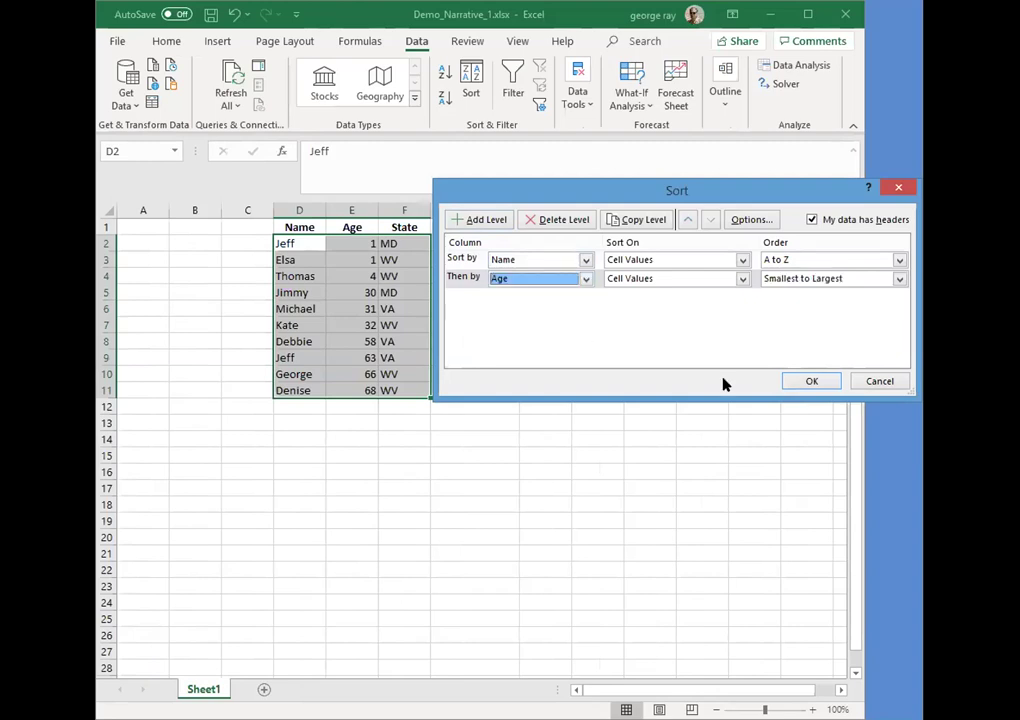
pyautogui.click(809, 383)
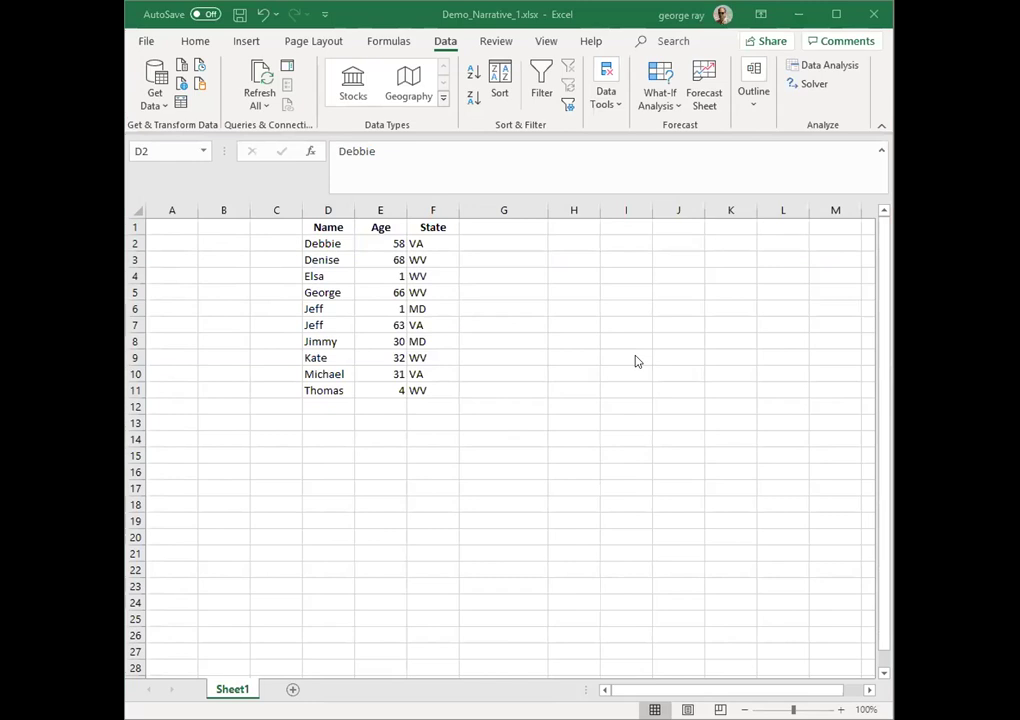
# - Remove the Name level from the sort and choose a custom list as the order for the Age level
pyautogui.click(366, 272)
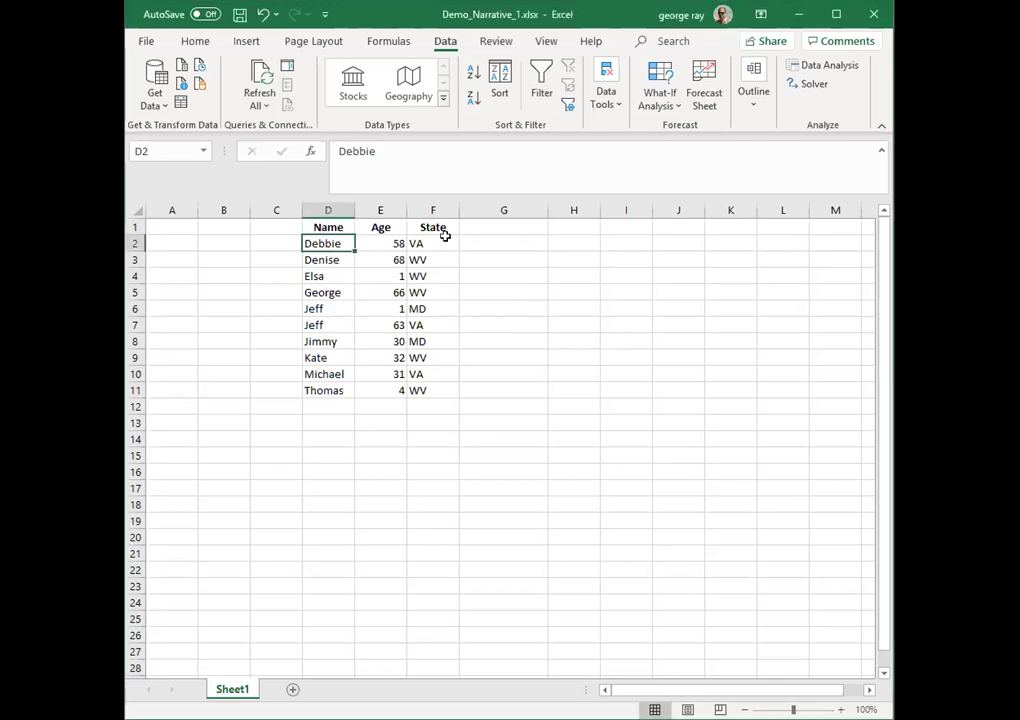
pyautogui.click(500, 78)
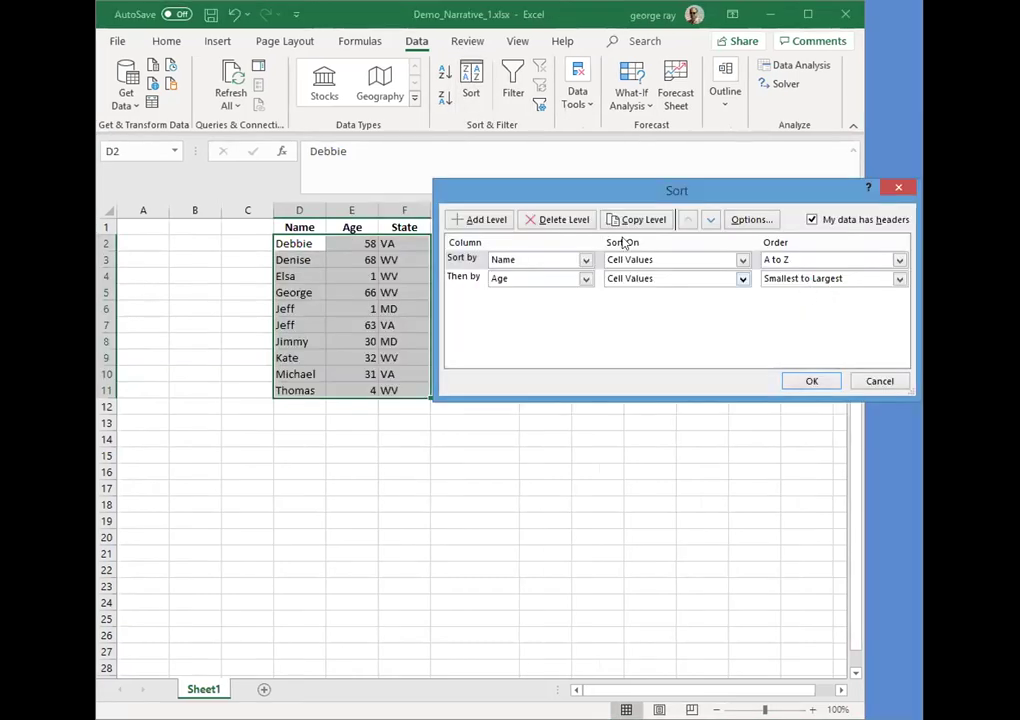
pyautogui.click(597, 220)
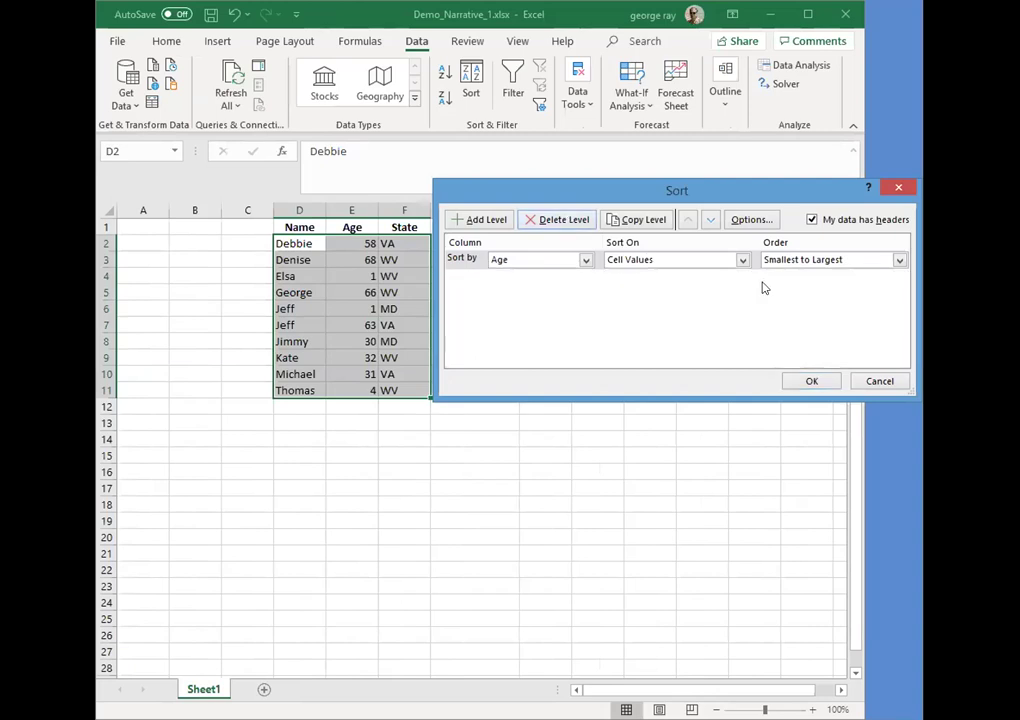
pyautogui.click(900, 260)
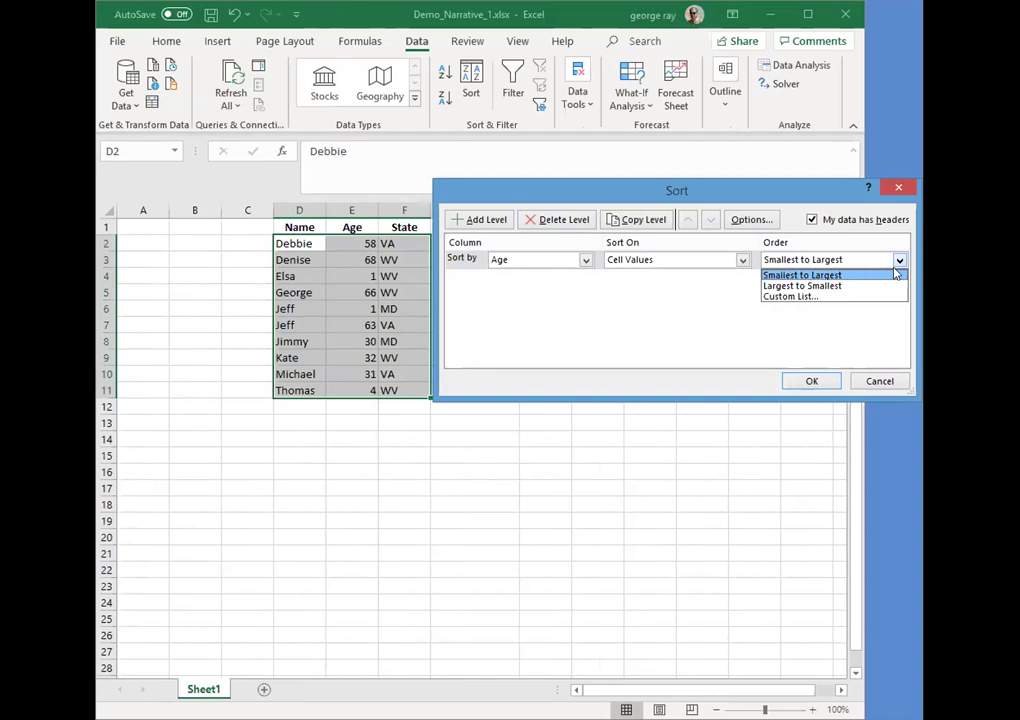
pyautogui.click(795, 298)
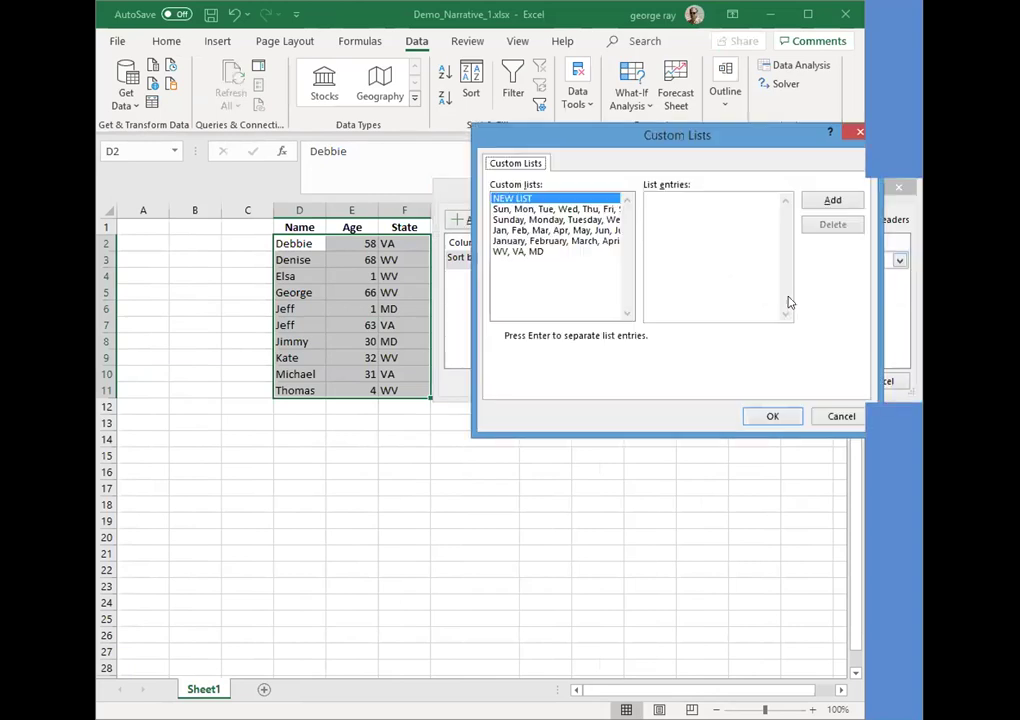
# - Delete the existing WV, VA, MD custom list
pyautogui.click(658, 221)
pyautogui.click(535, 253)
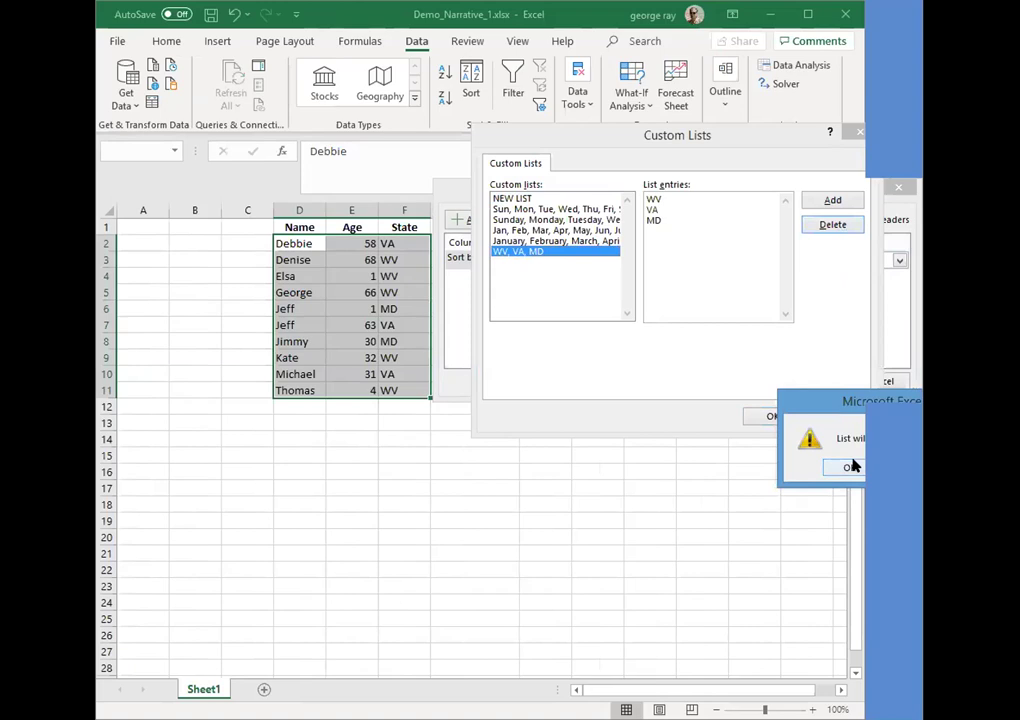
pyautogui.click(840, 467)
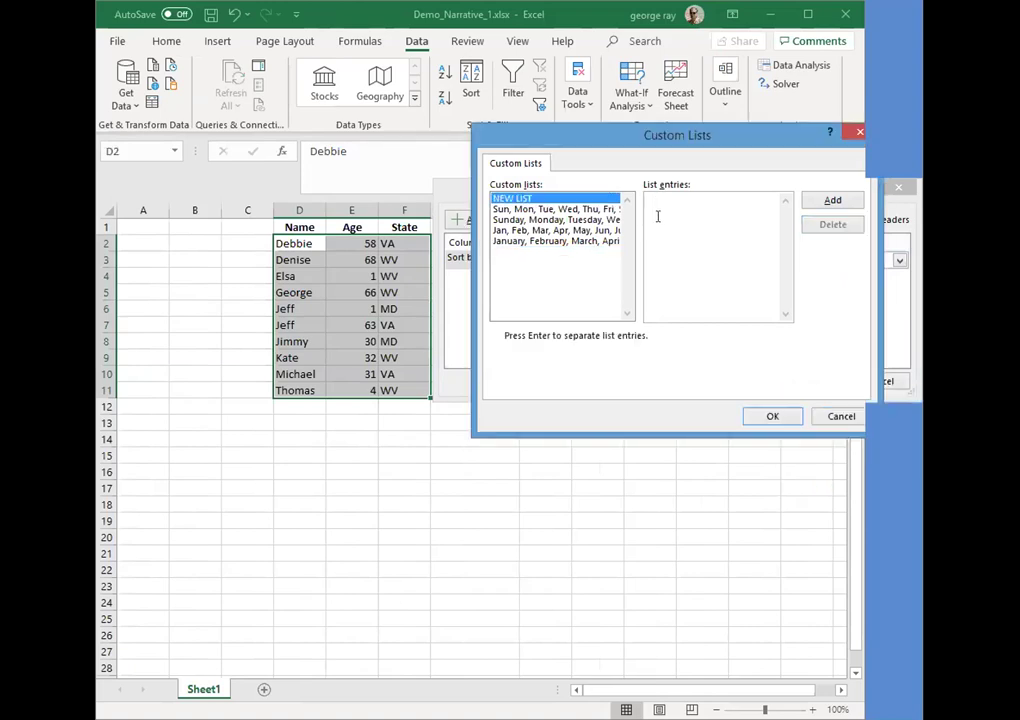
# - Create a custom list with the entries WV, VA, MD and apply the Age sort using it as the order
pyautogui.write('WV, VA, MD')
pyautogui.click(828, 202)
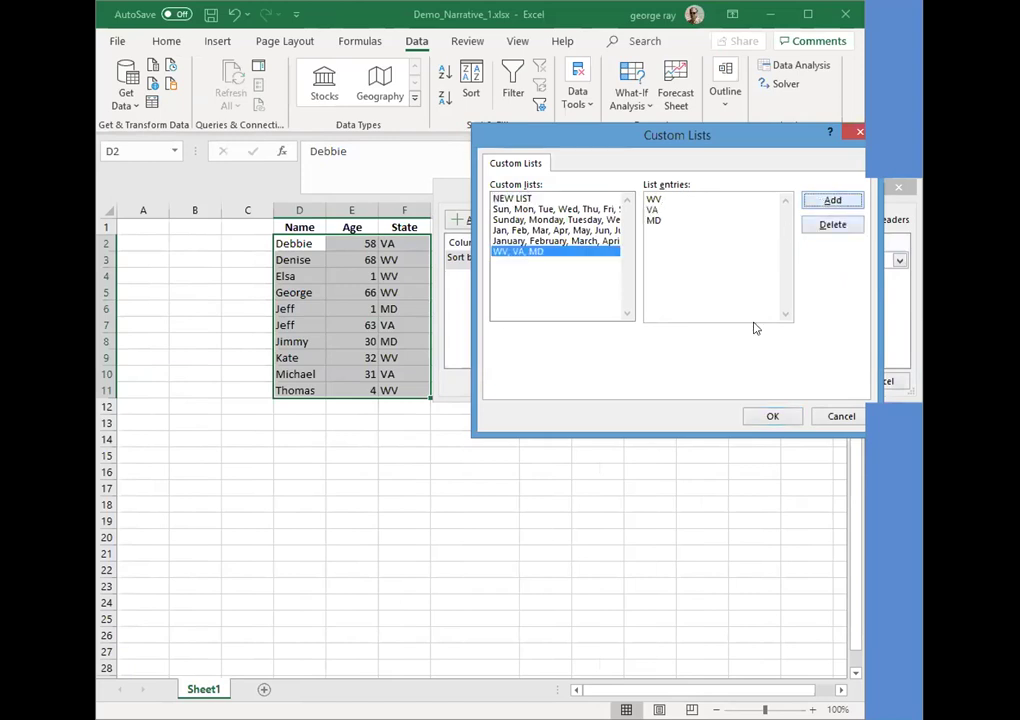
pyautogui.click(769, 417)
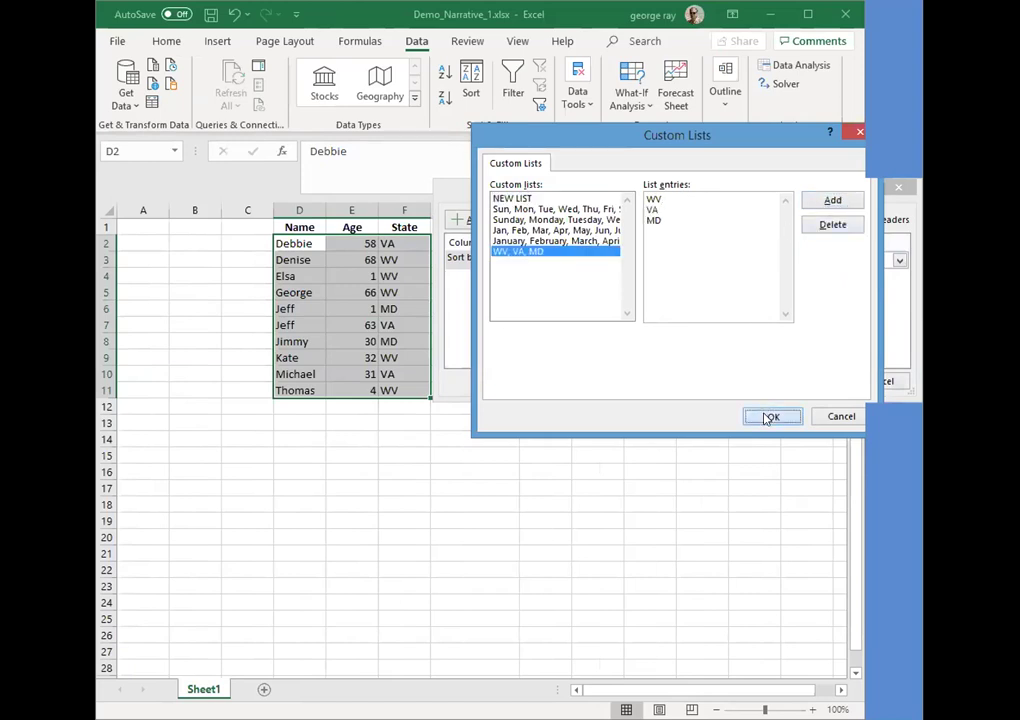
pyautogui.click(810, 381)
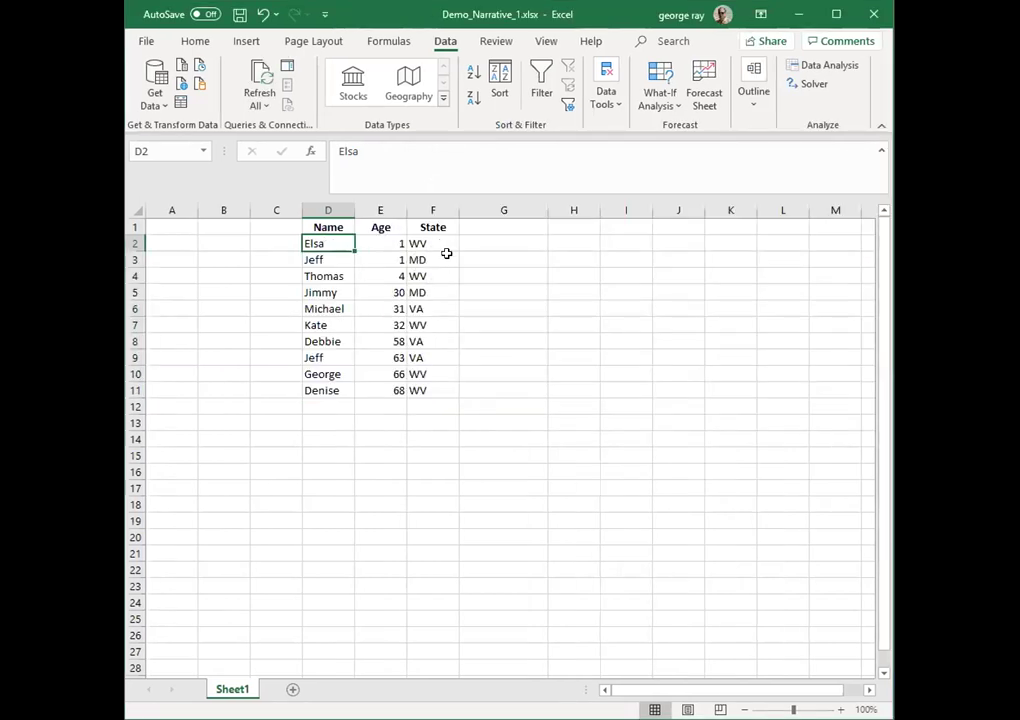
# - Sort the list by State using the custom order WV, VA, MD
pyautogui.click(373, 242)
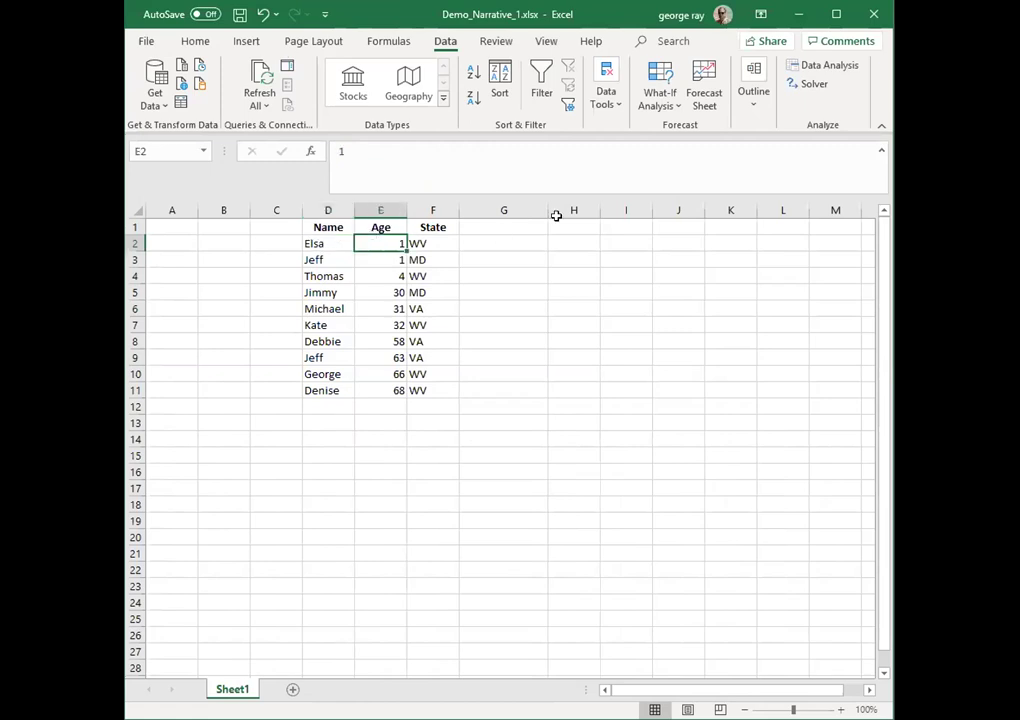
pyautogui.click(498, 84)
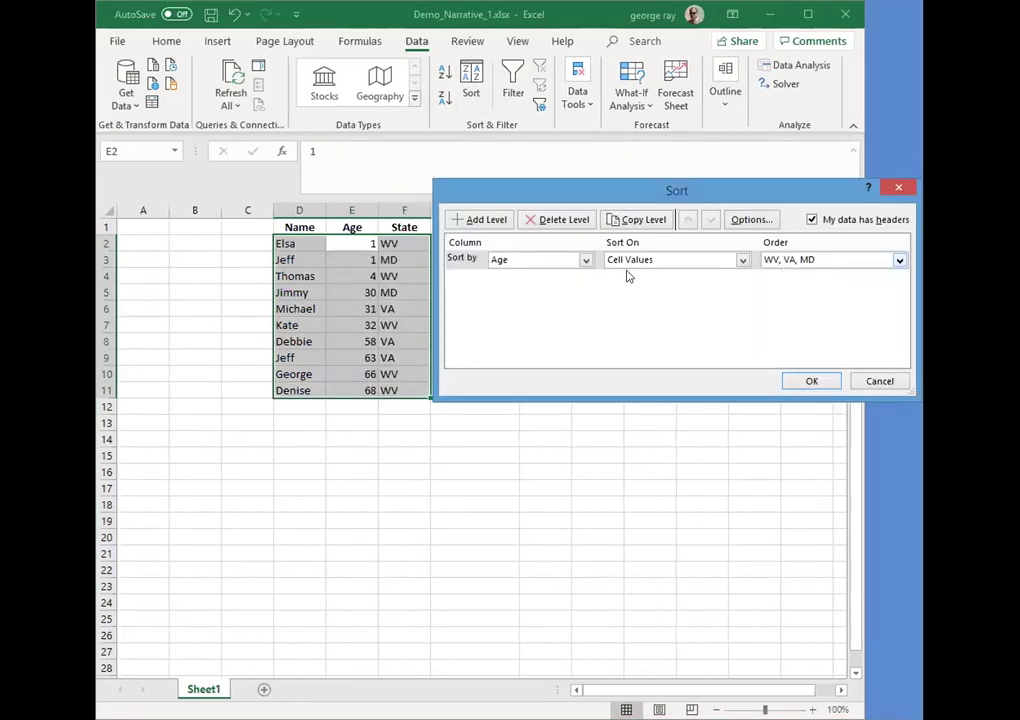
pyautogui.click(585, 259)
pyautogui.click(517, 297)
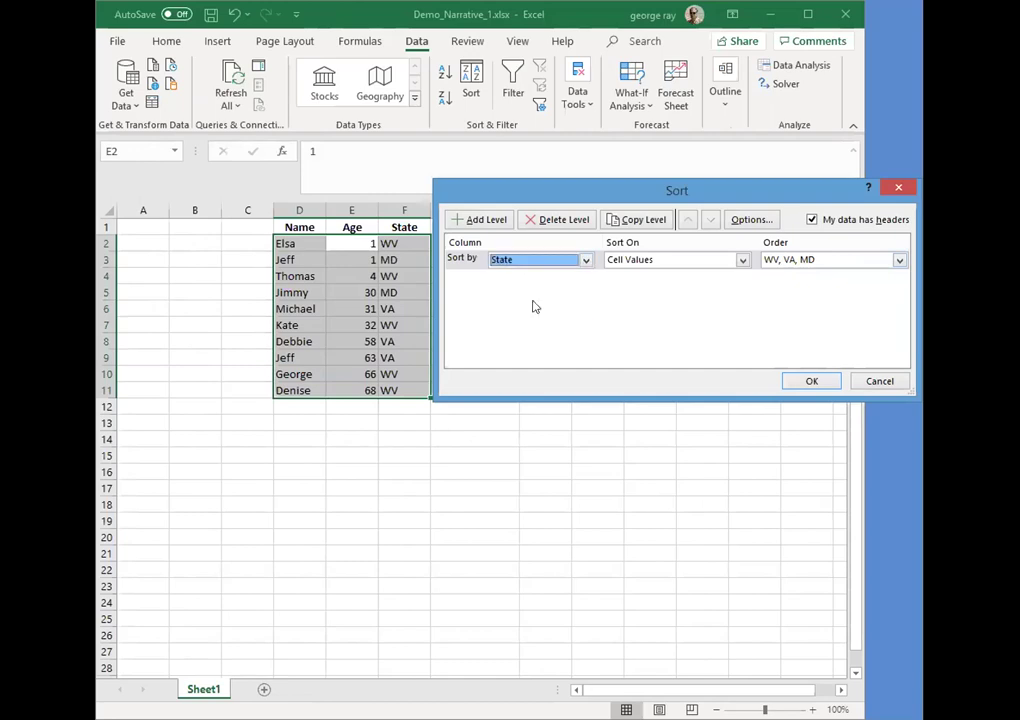
pyautogui.click(812, 384)
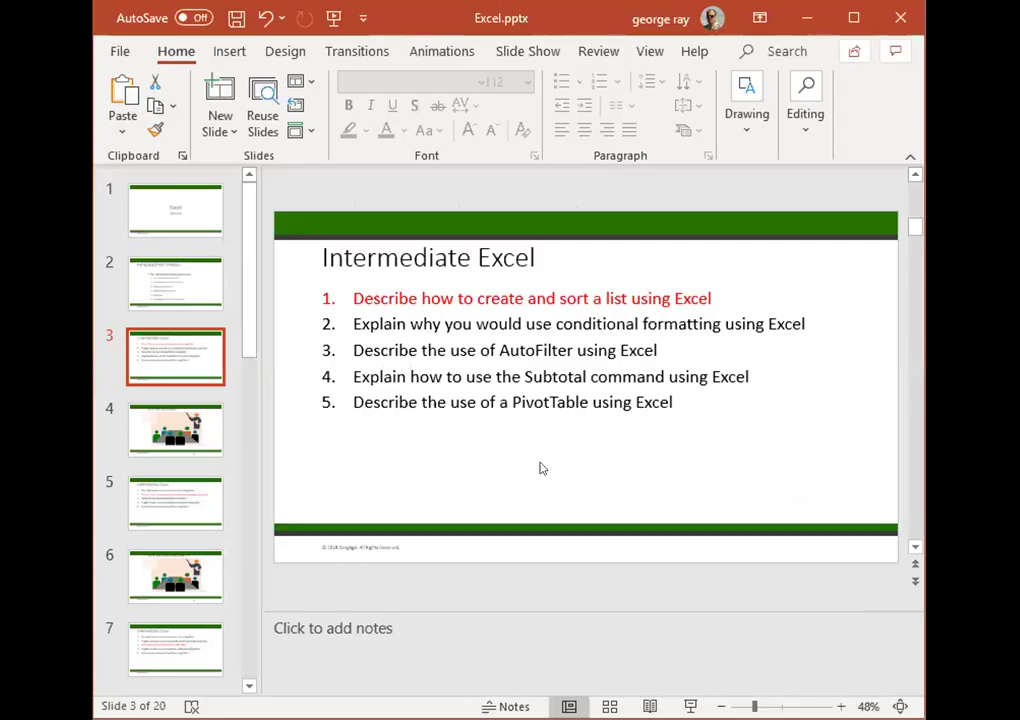
# - In the Excel.pptx presentation in PowerPoint, go through slide 4 to slide 5 on conditional formatting
pyautogui.click(185, 428)
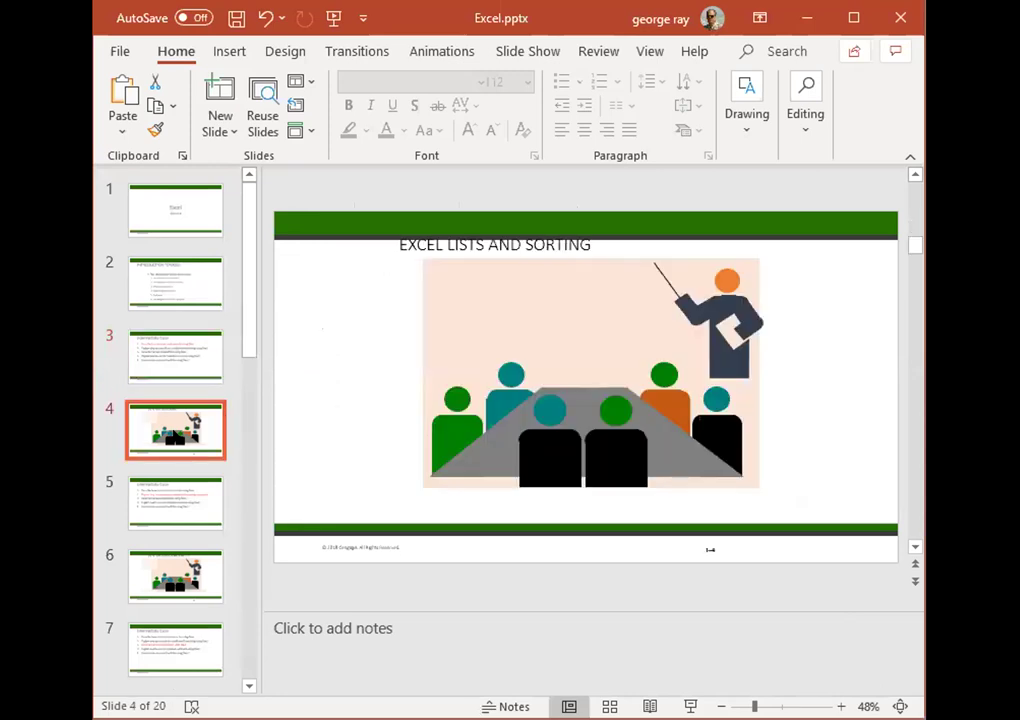
pyautogui.click(170, 504)
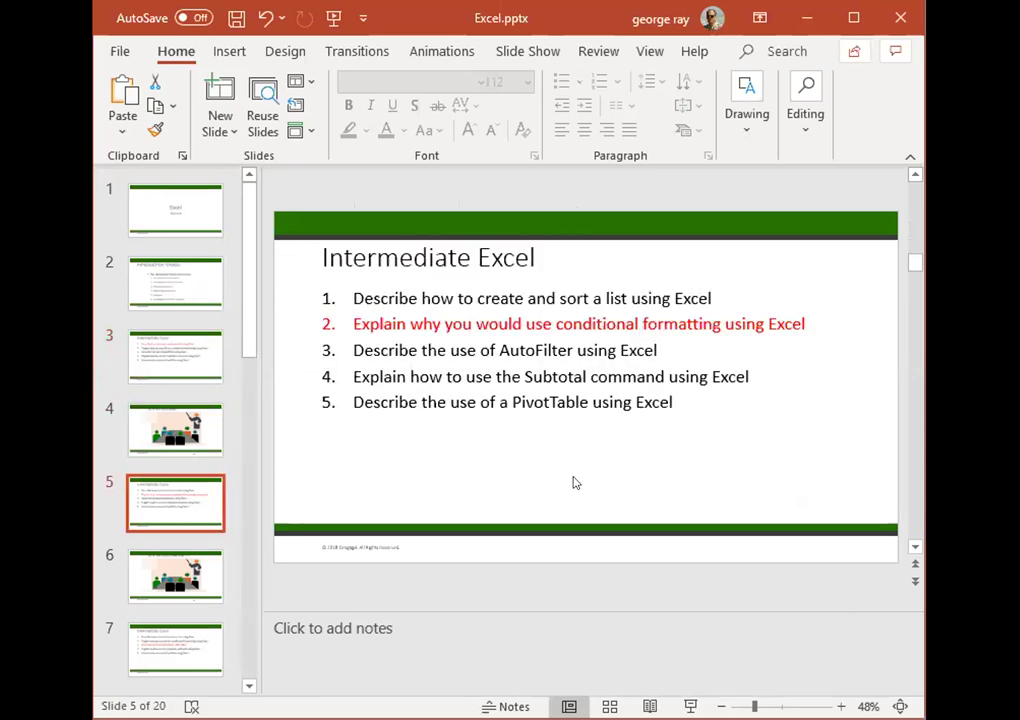
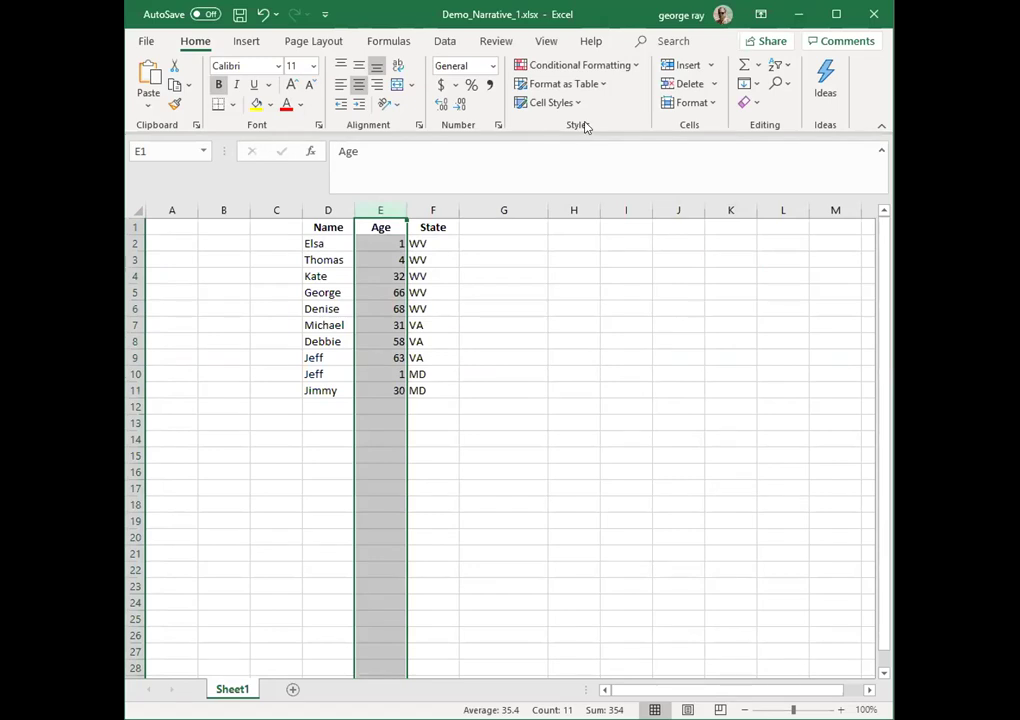
# - In Demo_Narrative_1.xlsx in Excel, highlight Age column cells greater than 30 with Light Red Fill with Dark Red Text
pyautogui.click(635, 67)
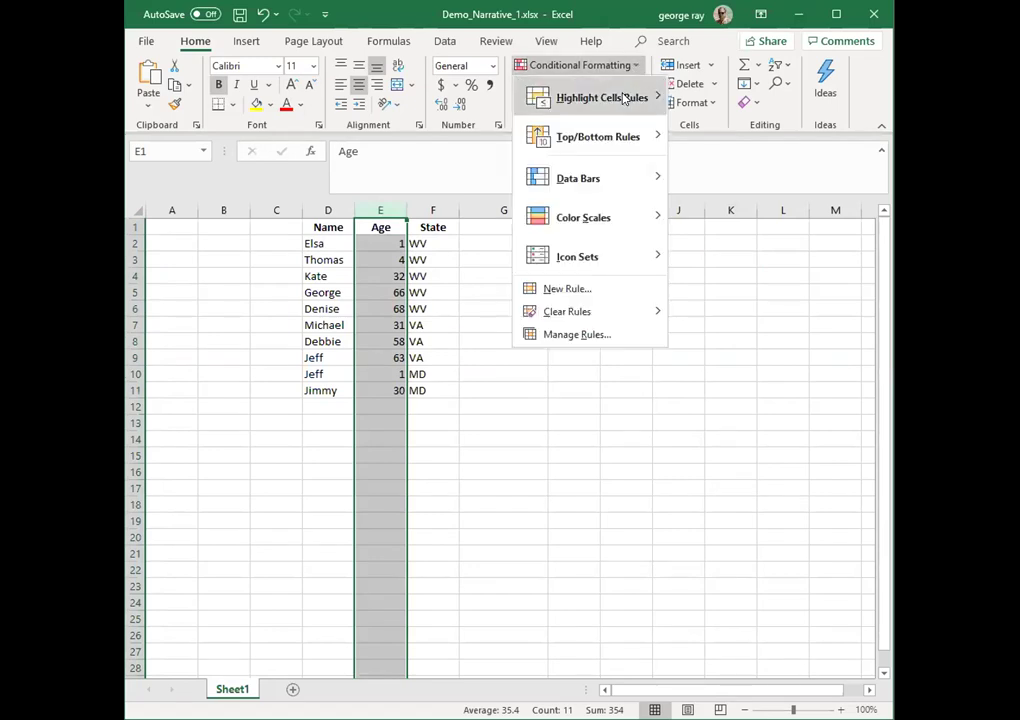
pyautogui.moveTo(630, 98)
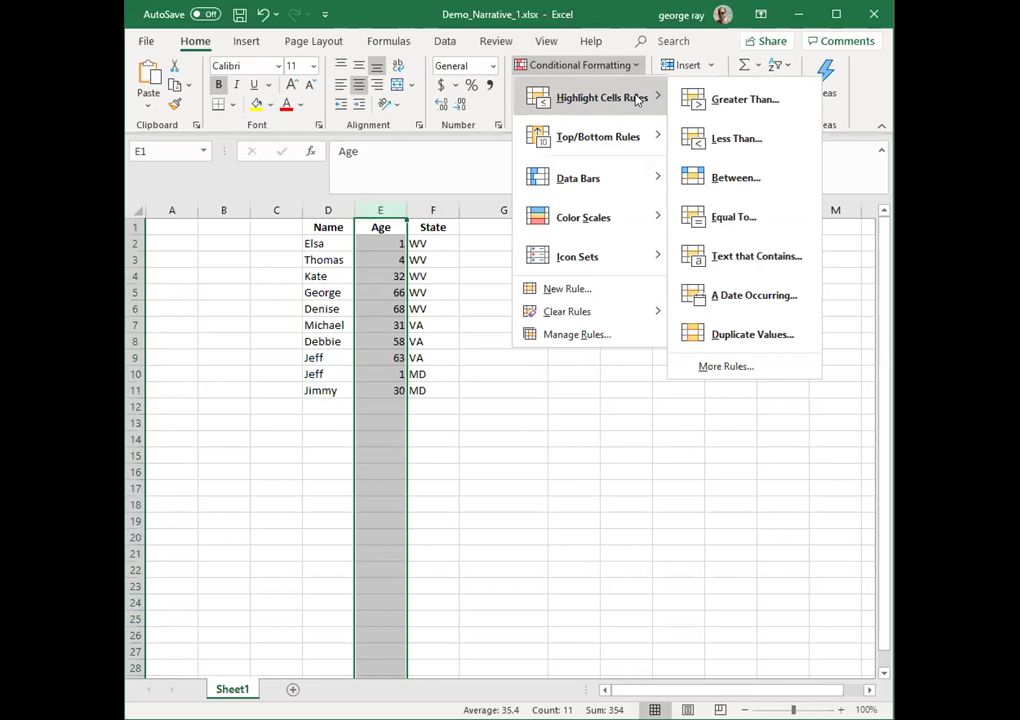
pyautogui.click(722, 104)
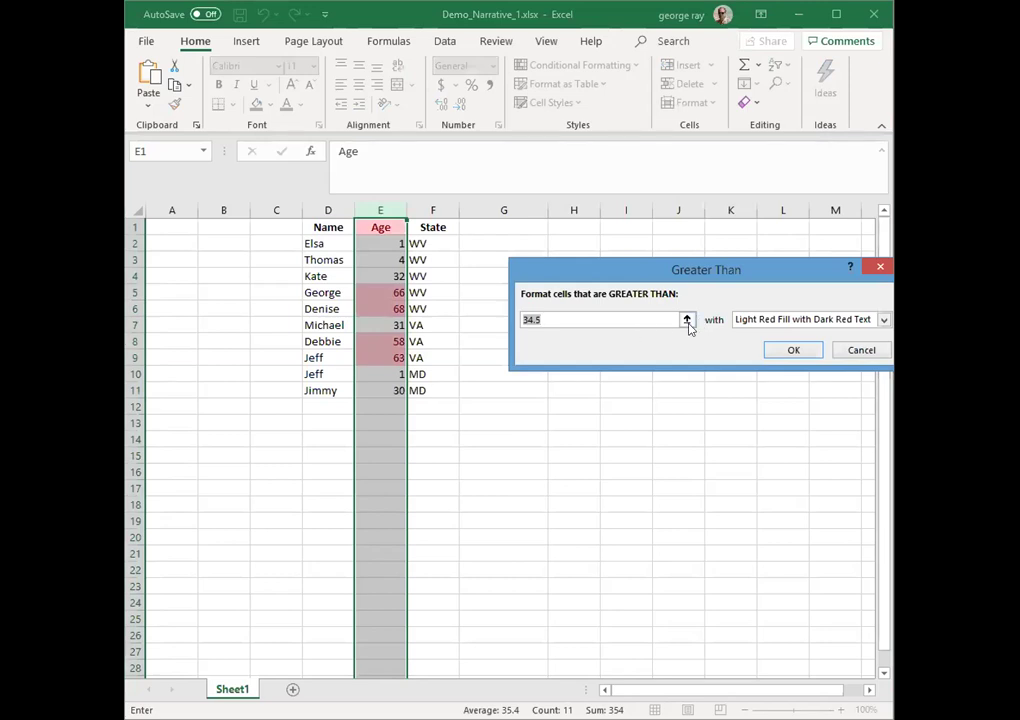
pyautogui.click(686, 320)
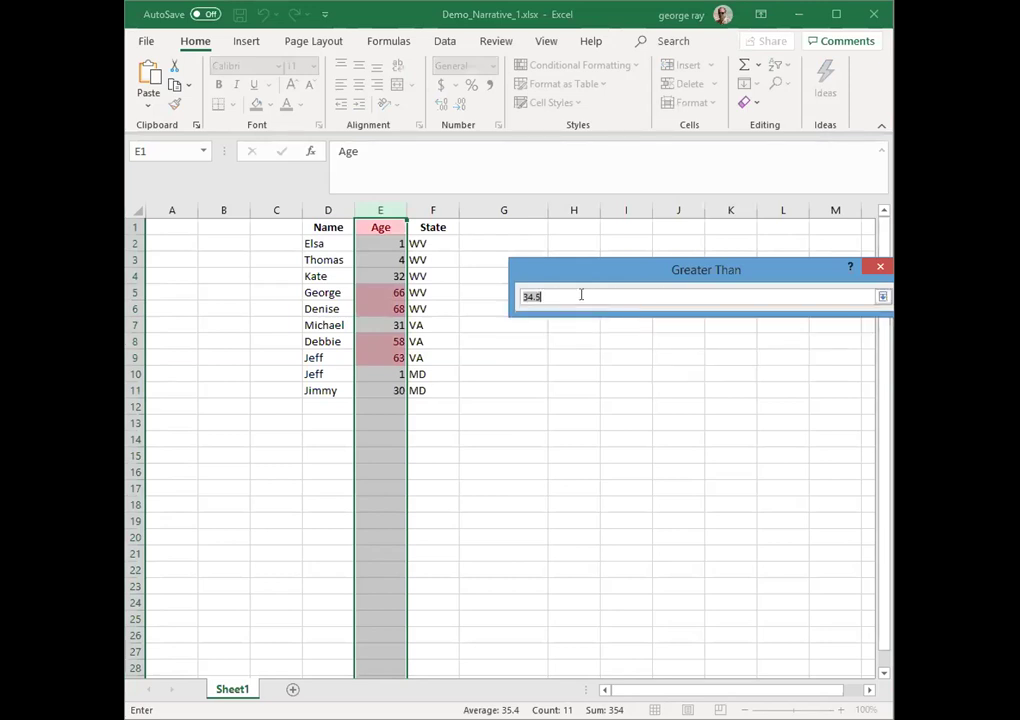
pyautogui.write('30')
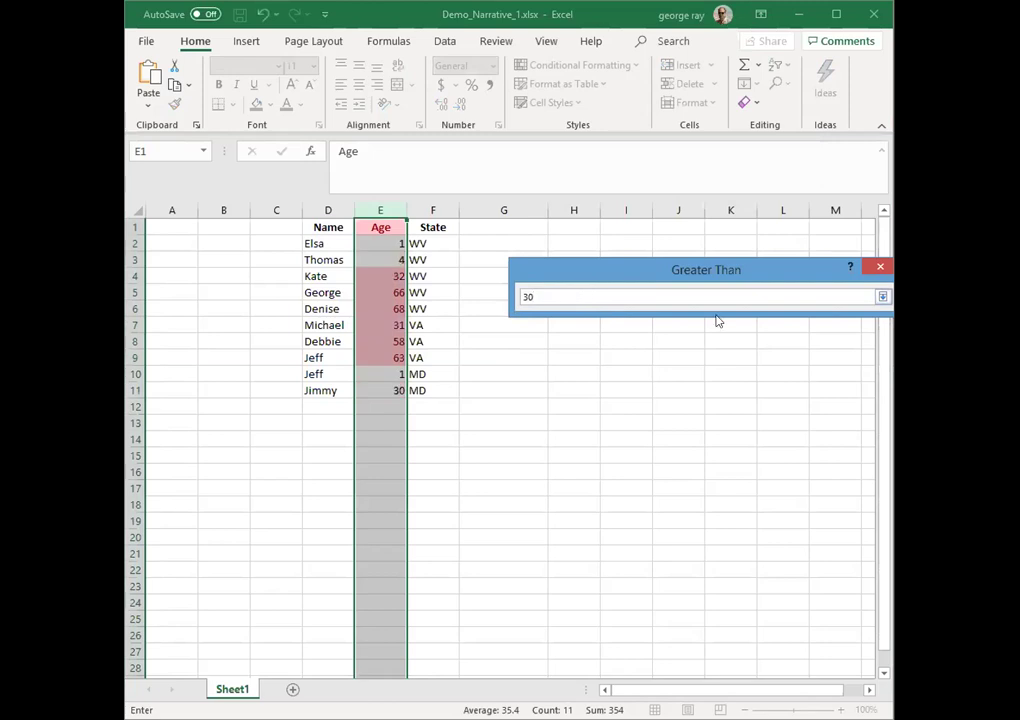
pyautogui.click(876, 268)
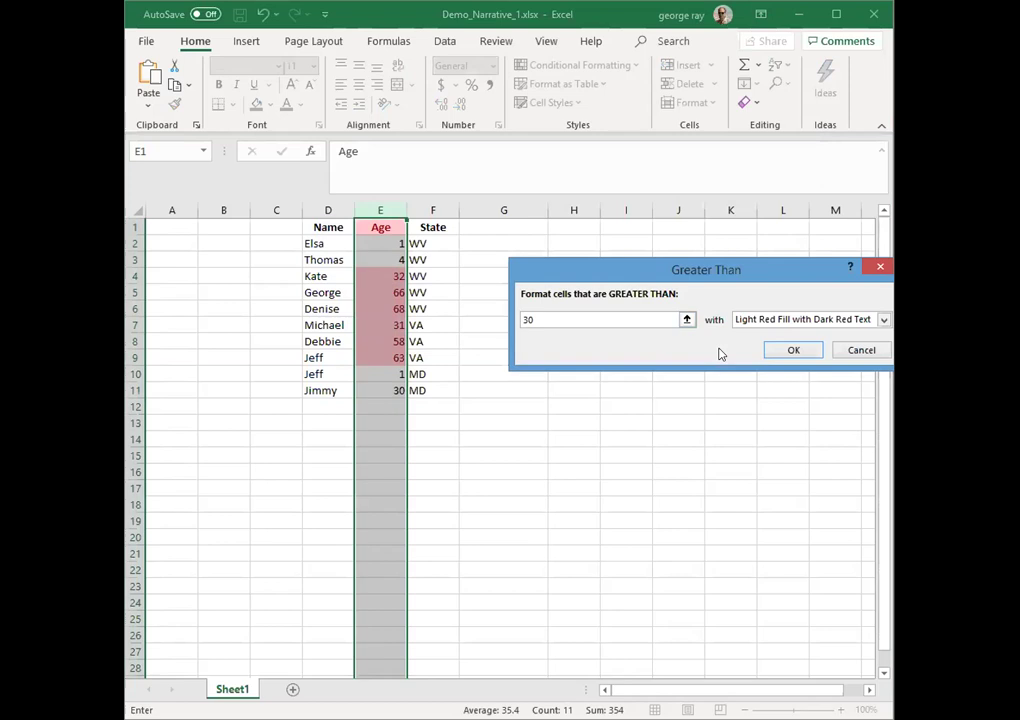
pyautogui.click(790, 350)
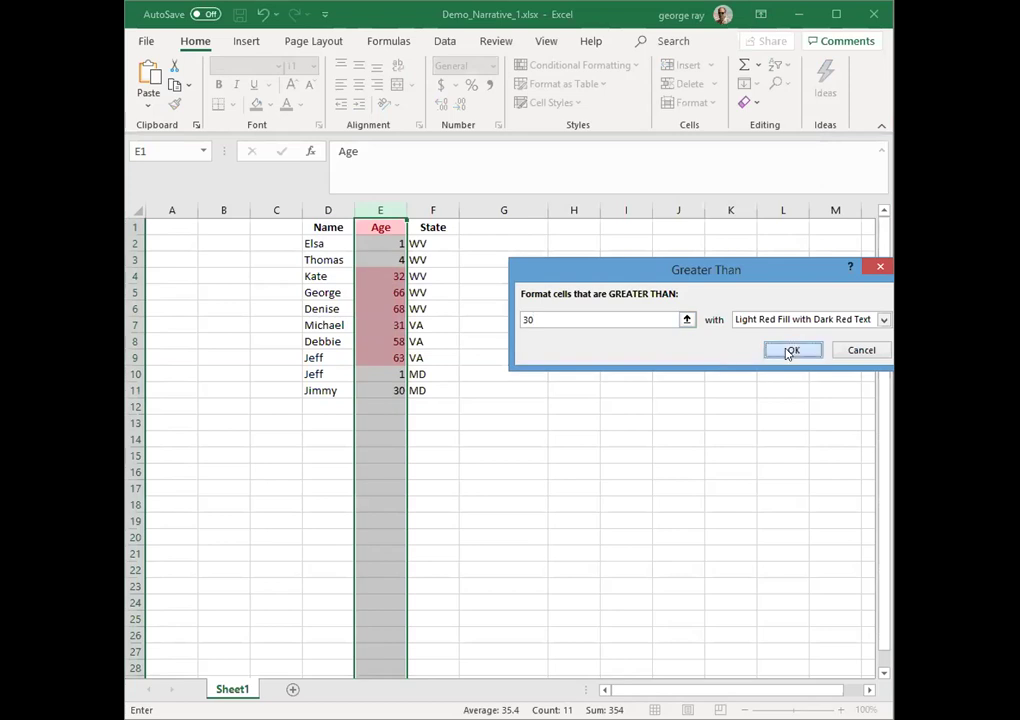
pyautogui.click(589, 341)
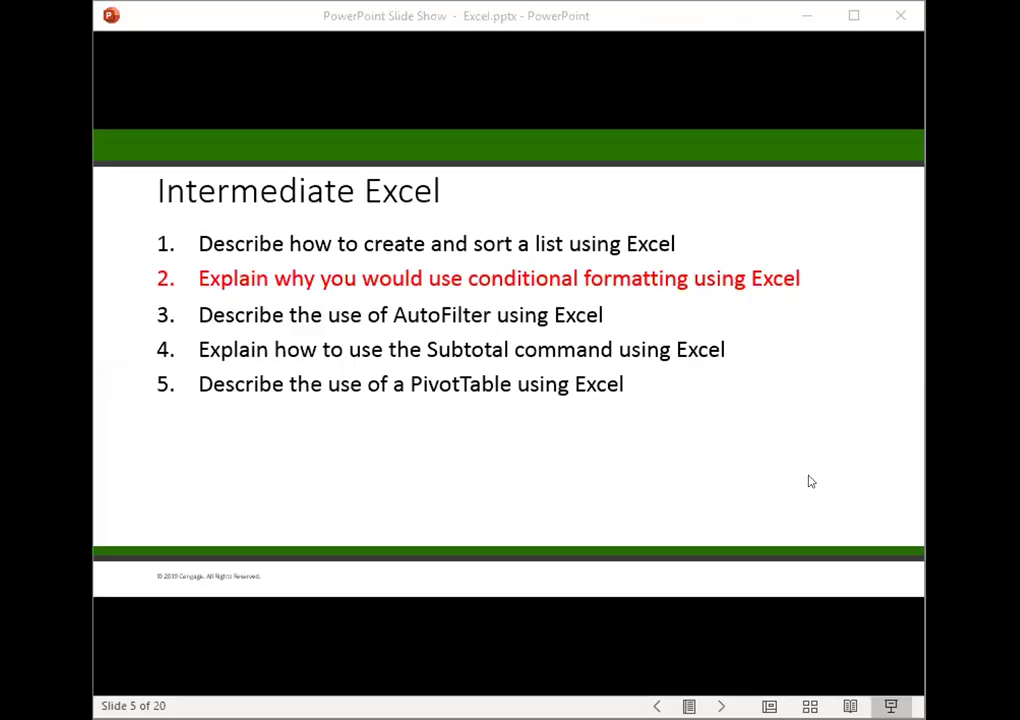
# - In the Excel.pptx slide show in PowerPoint, advance from slide 5 past slide 6 on Excel conditional formatting
pyautogui.click(734, 434)
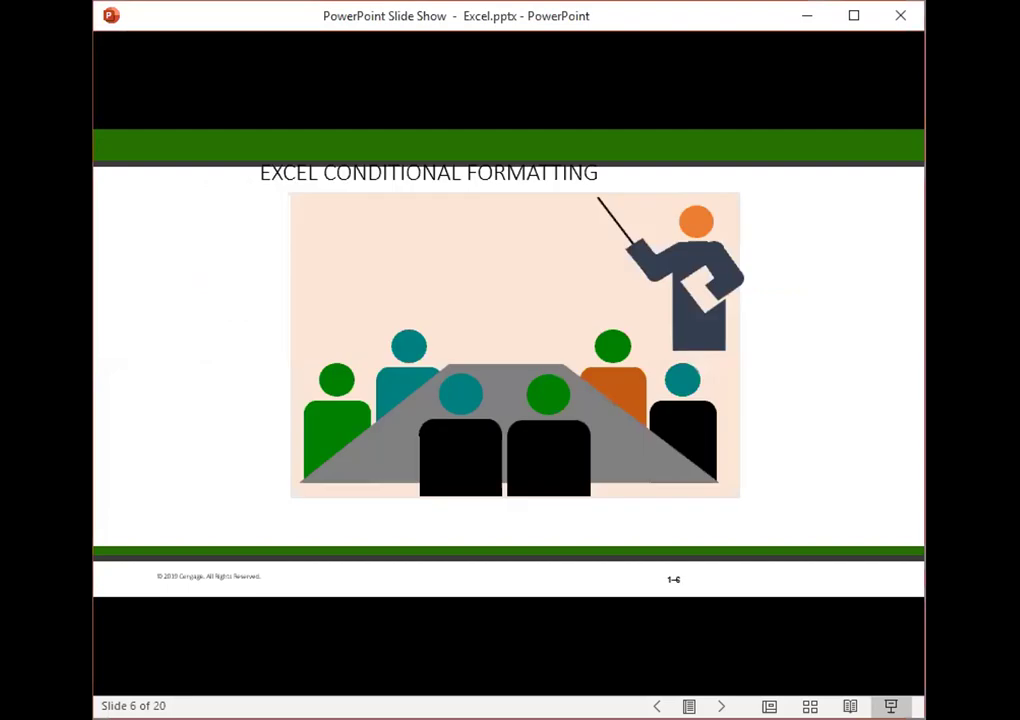
pyautogui.press('Right')
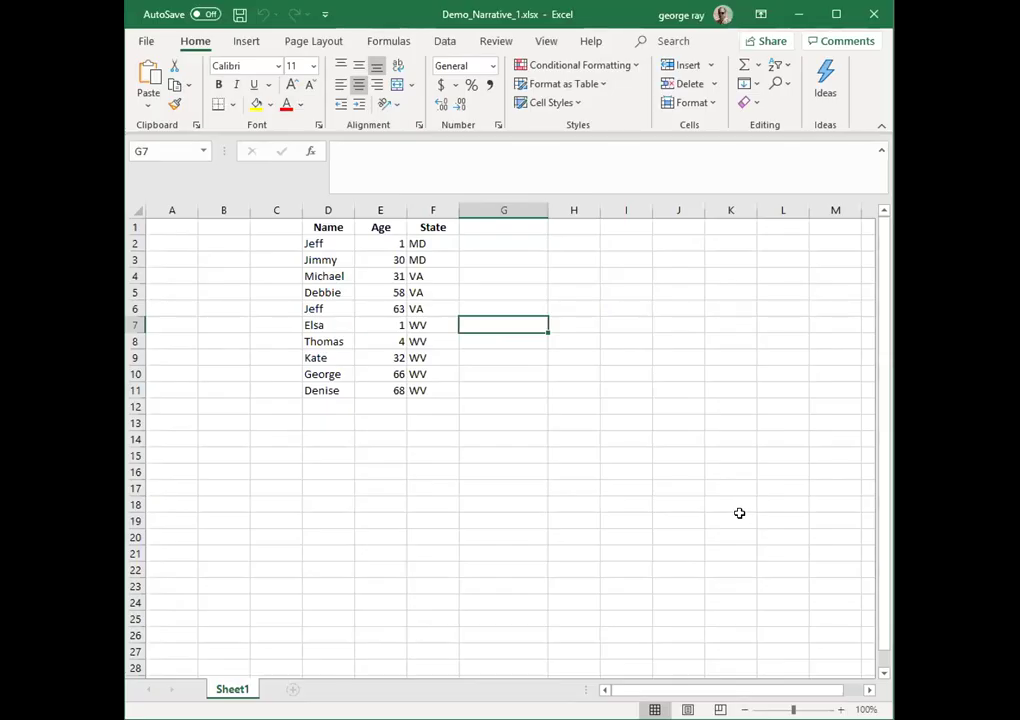
# - In Demo_Narrative_1.xlsx in Excel, turn on AutoFilter for the list and filter State to show only WV
pyautogui.click(390, 295)
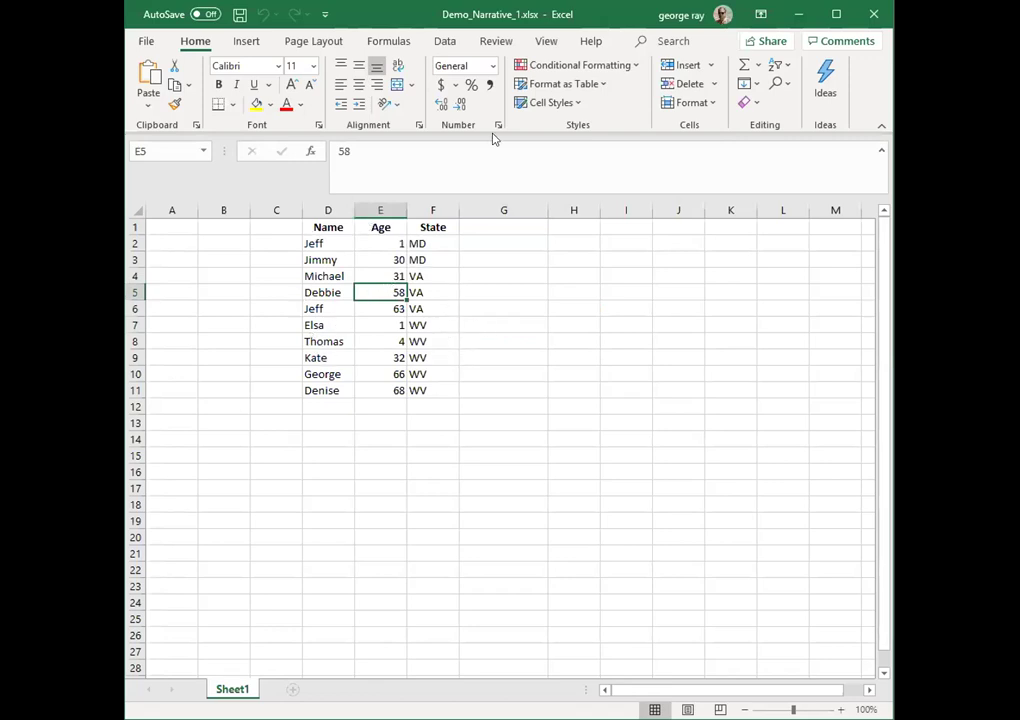
pyautogui.click(446, 42)
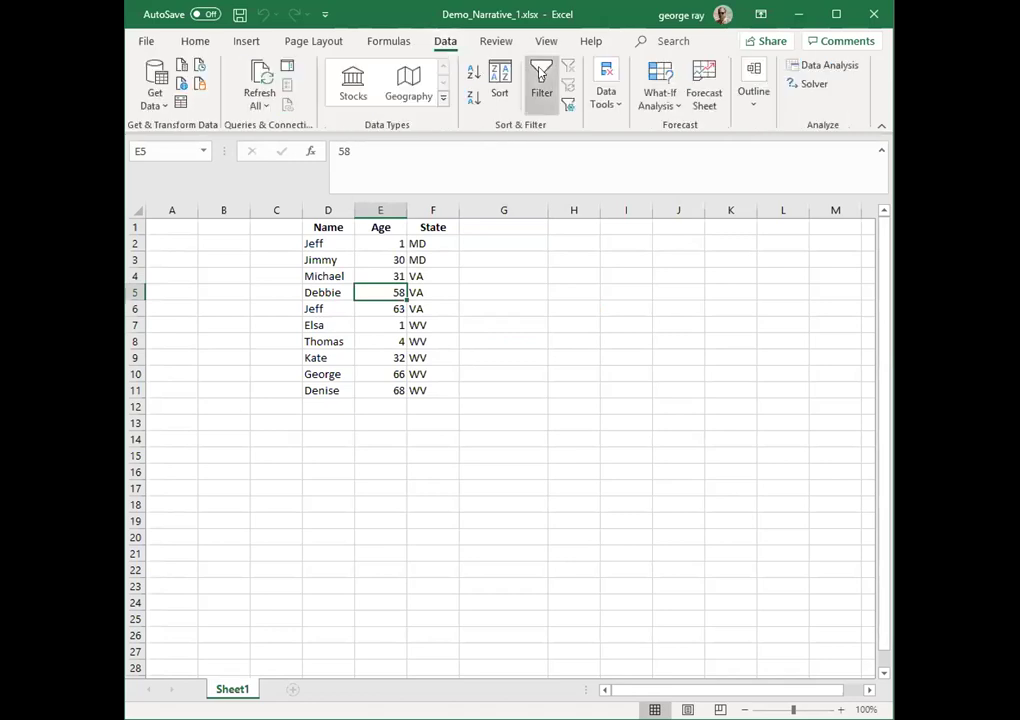
pyautogui.click(540, 74)
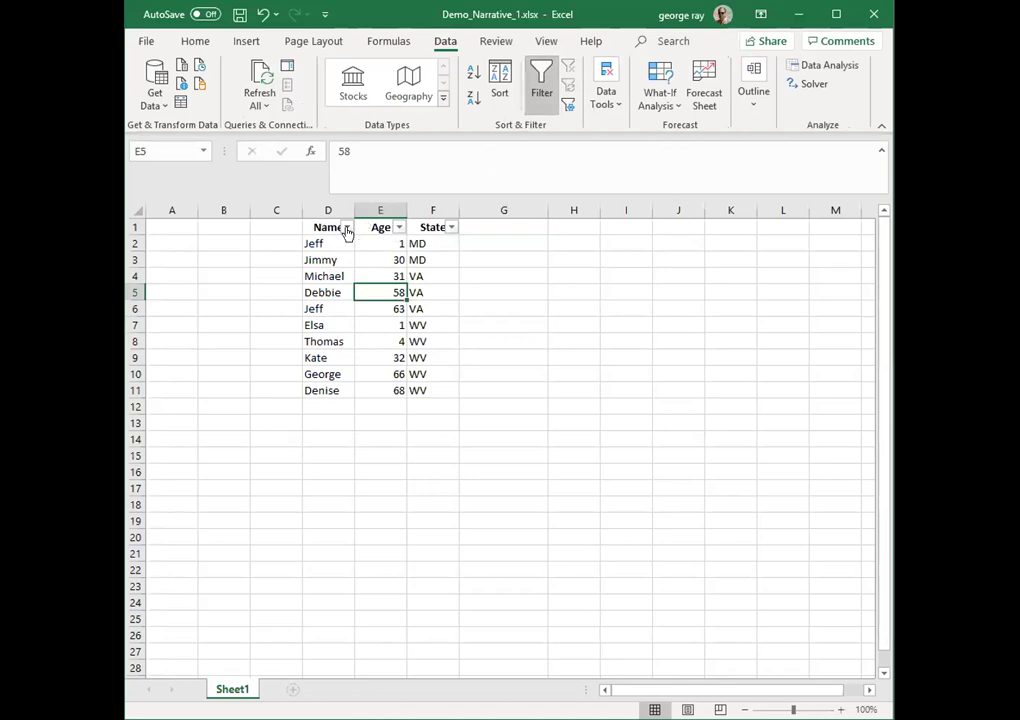
pyautogui.click(452, 229)
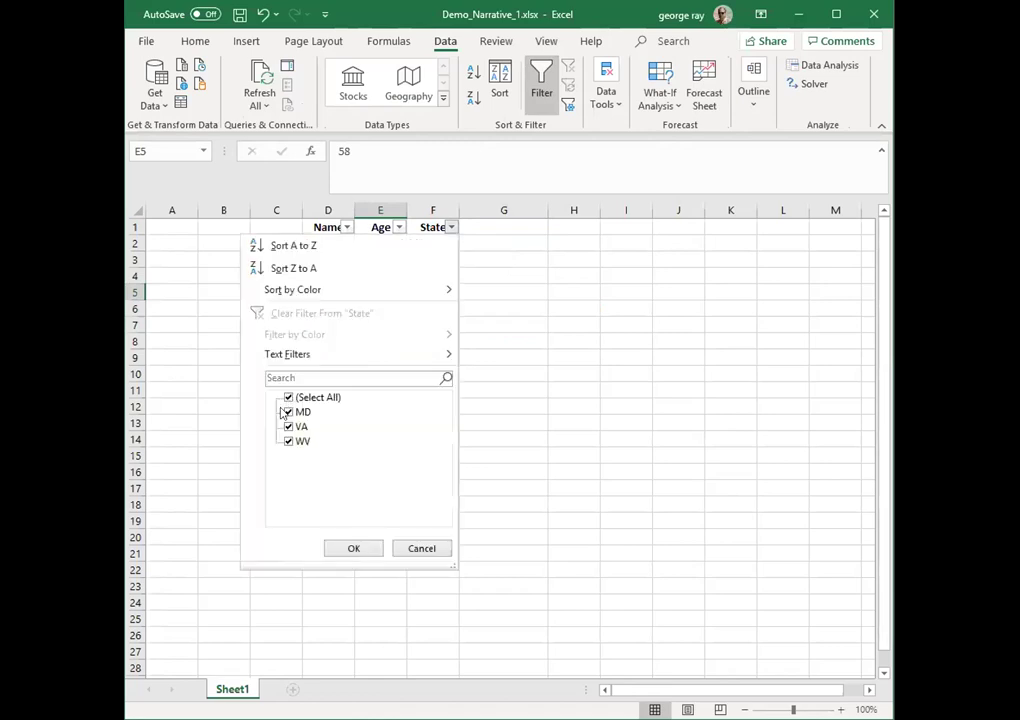
pyautogui.click(288, 398)
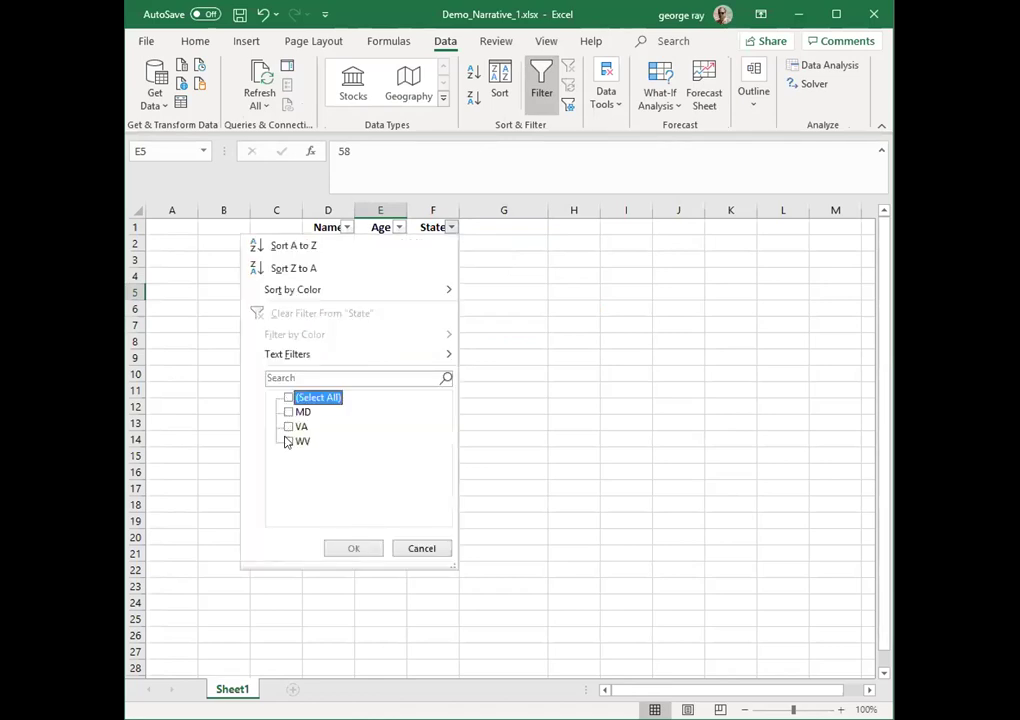
pyautogui.click(289, 443)
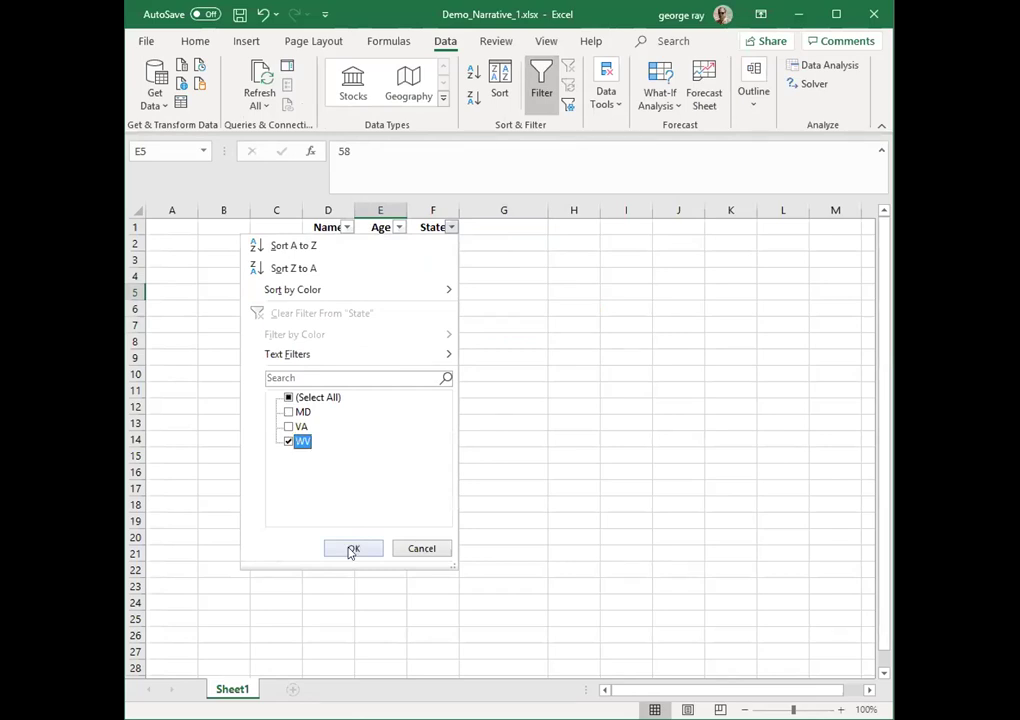
pyautogui.click(352, 549)
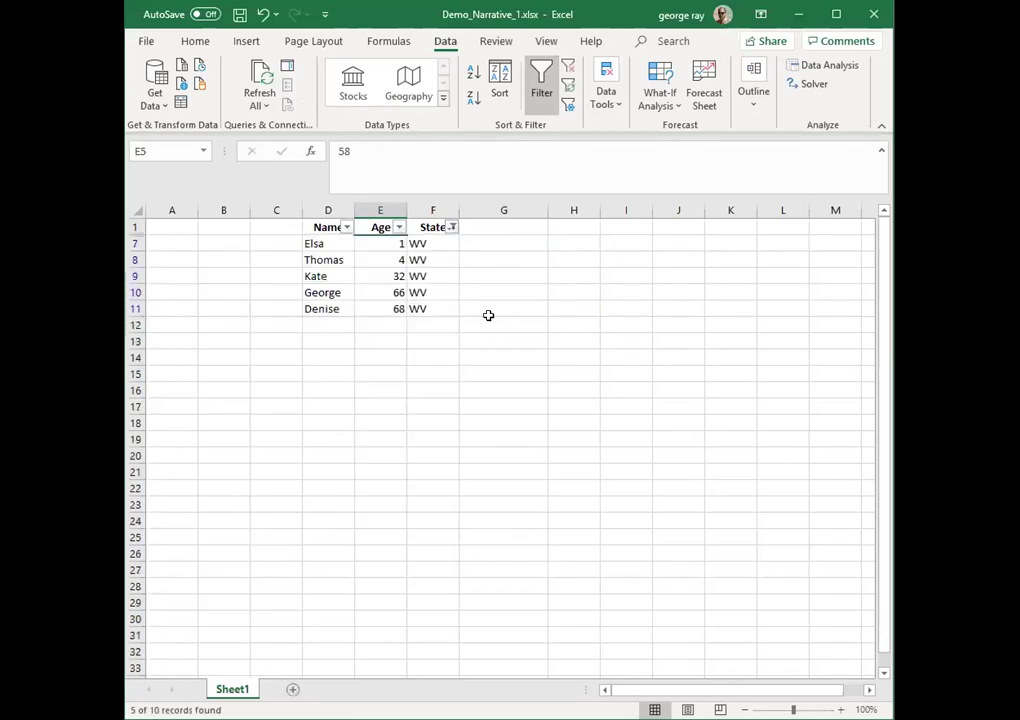
# - Change the State filter to show only VA instead of WV
pyautogui.click(452, 228)
pyautogui.click(289, 427)
pyautogui.click(288, 443)
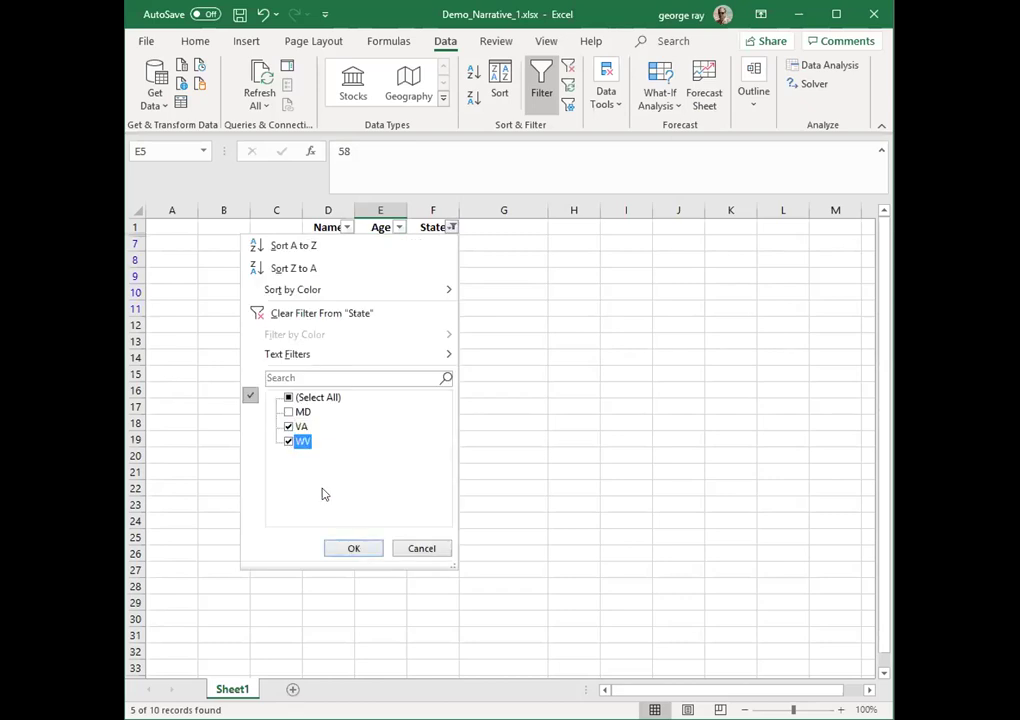
pyautogui.click(352, 549)
# - Reset the State filter so that all states are selected
pyautogui.click(452, 228)
pyautogui.click(289, 398)
pyautogui.click(289, 398)
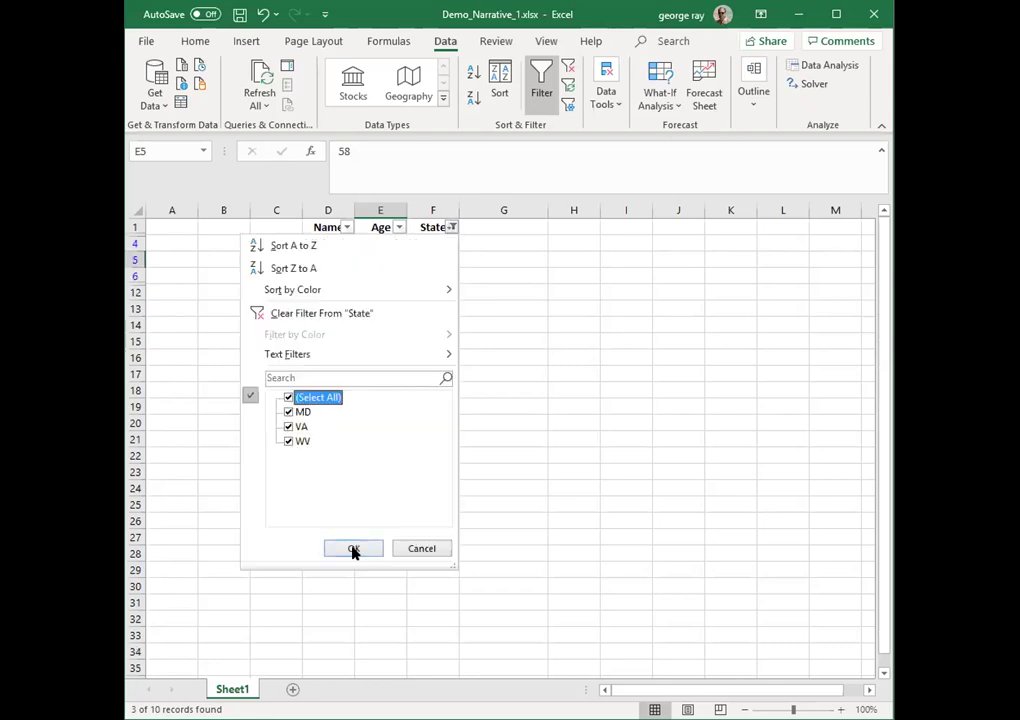
pyautogui.click(529, 384)
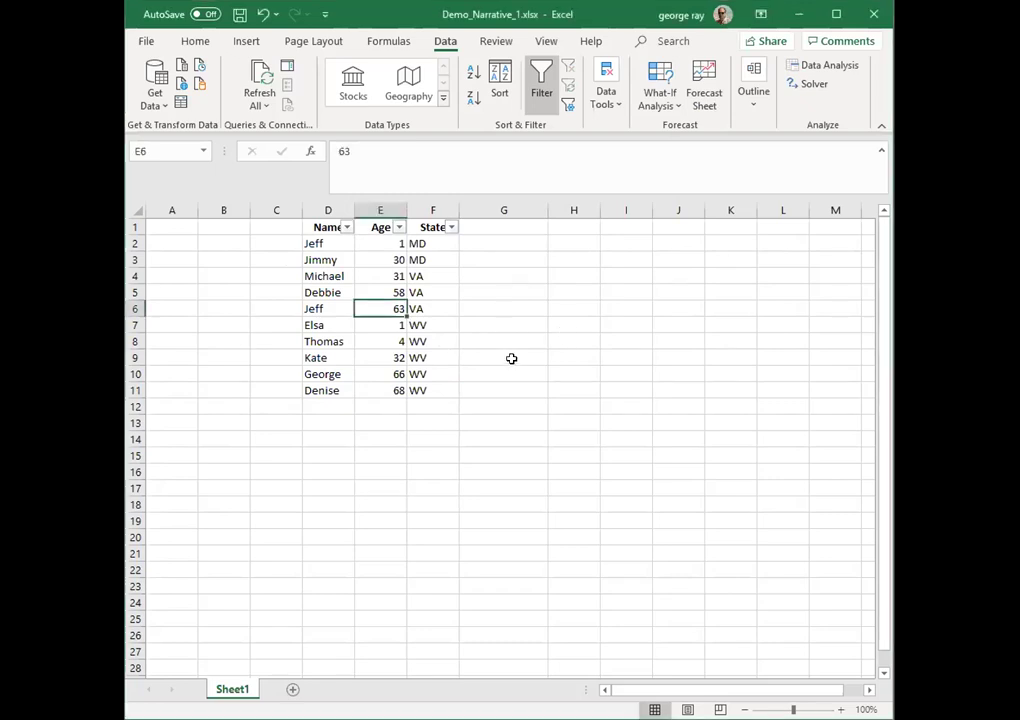
# - Toggle the list's AutoFilter off, on and off again
pyautogui.click(543, 88)
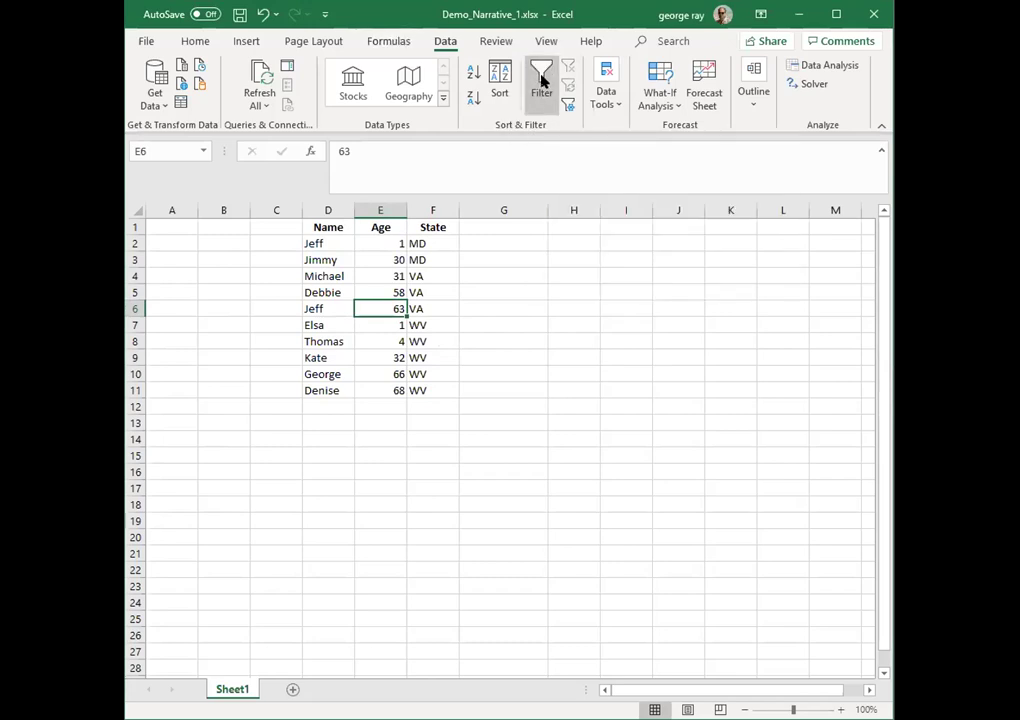
pyautogui.click(541, 80)
pyautogui.click(541, 80)
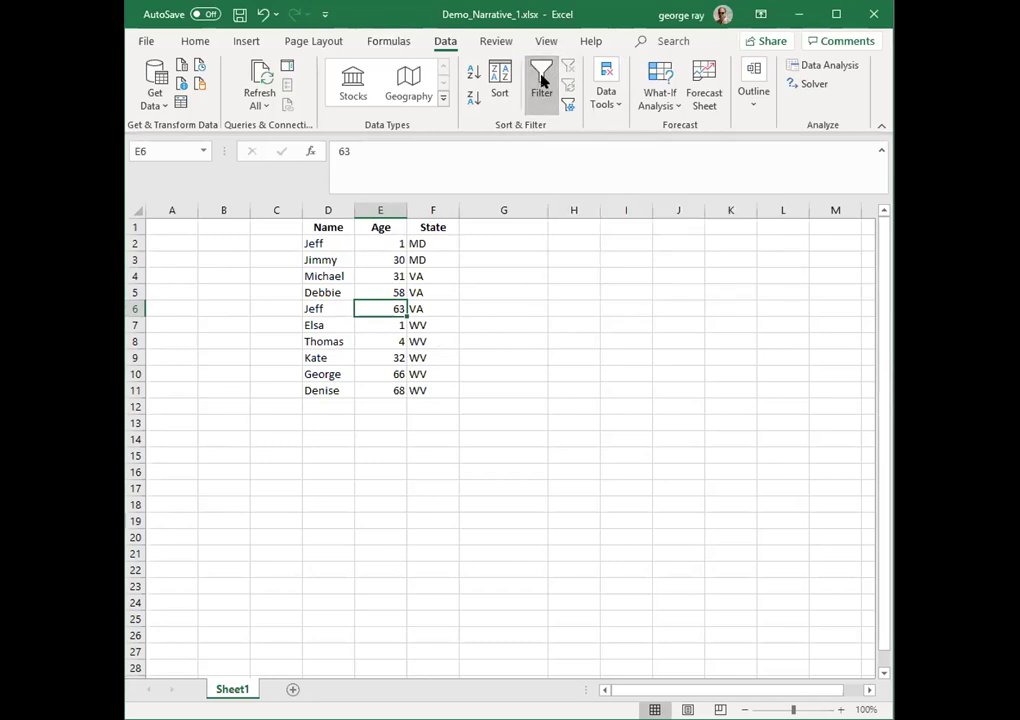
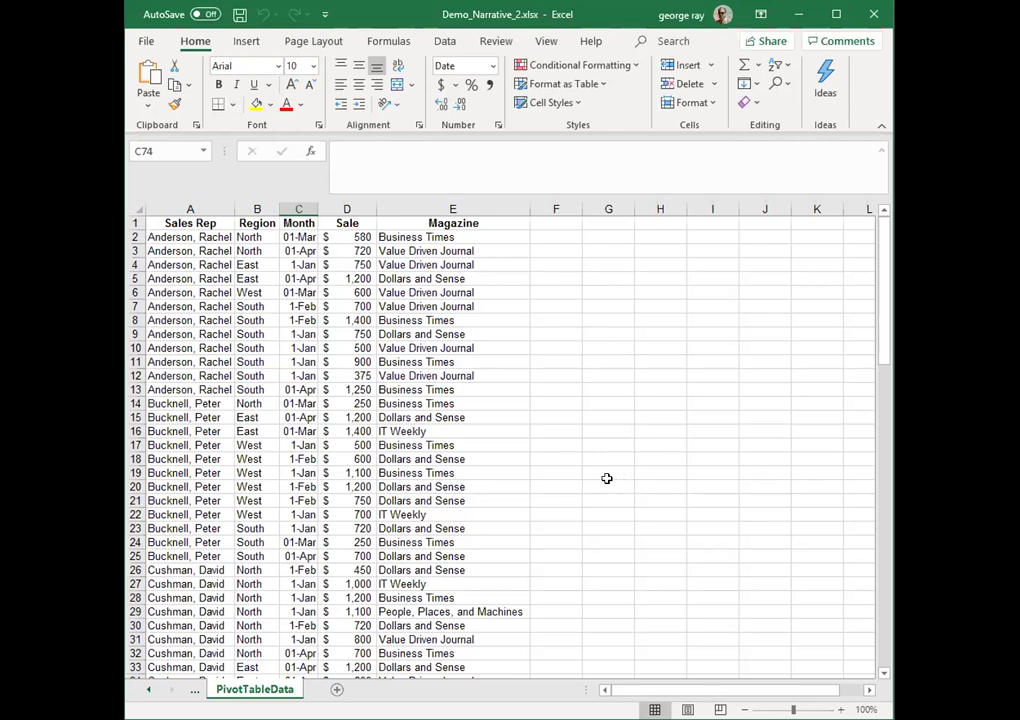
# - Create a PivotTable on a new worksheet from the sales data in range A1:E97 of the PivotTableData sheet
pyautogui.click(348, 361)
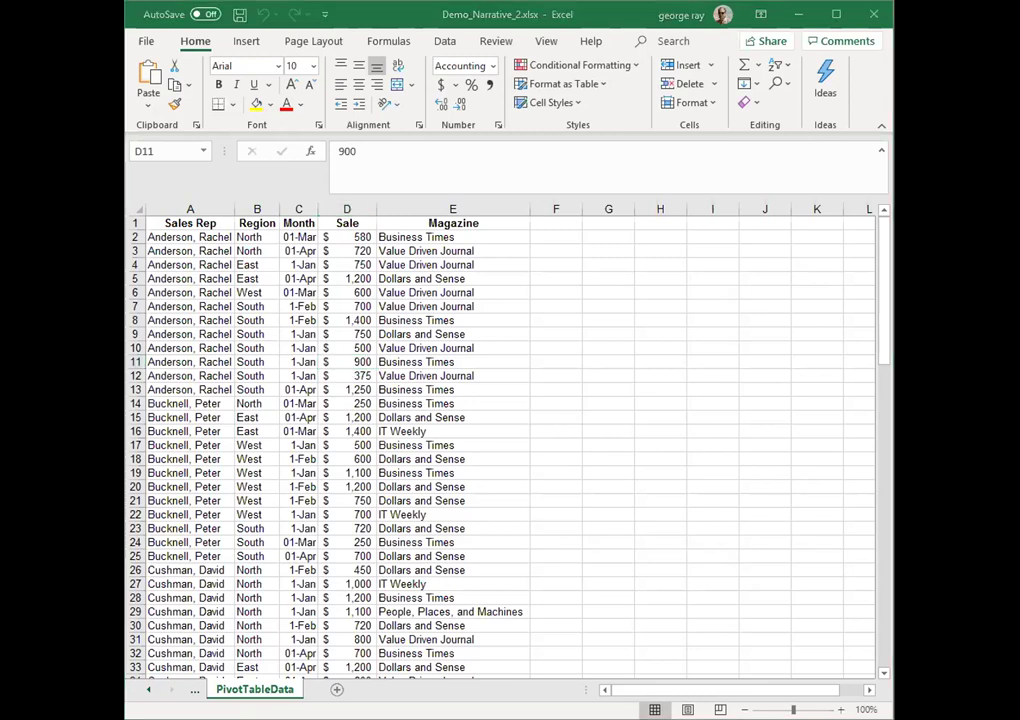
pyautogui.click(247, 43)
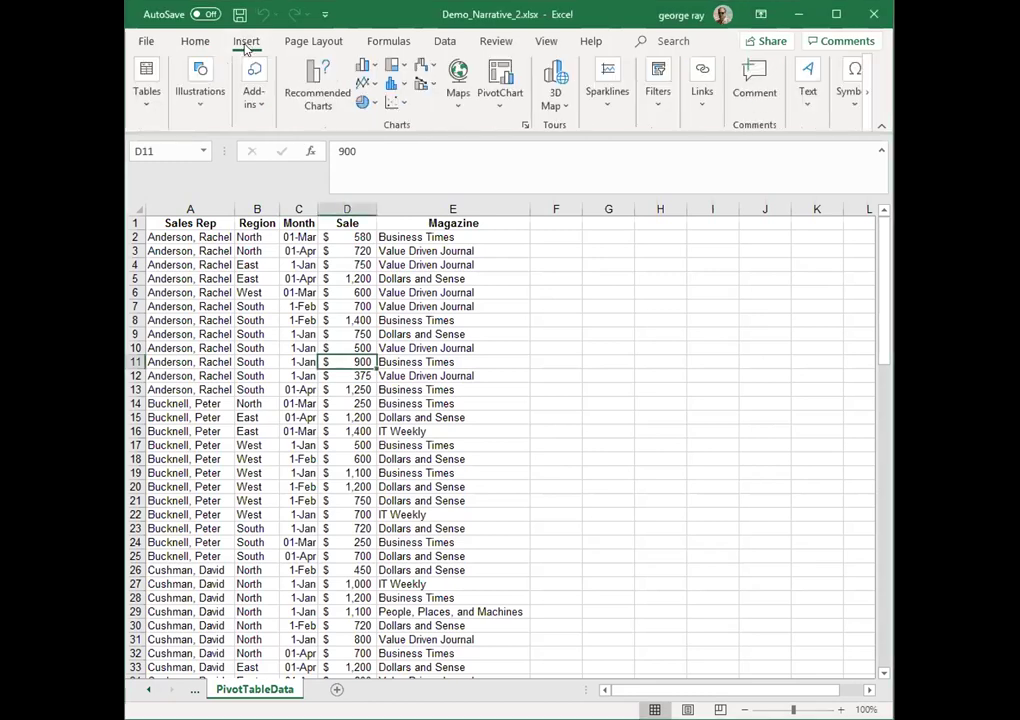
pyautogui.click(146, 105)
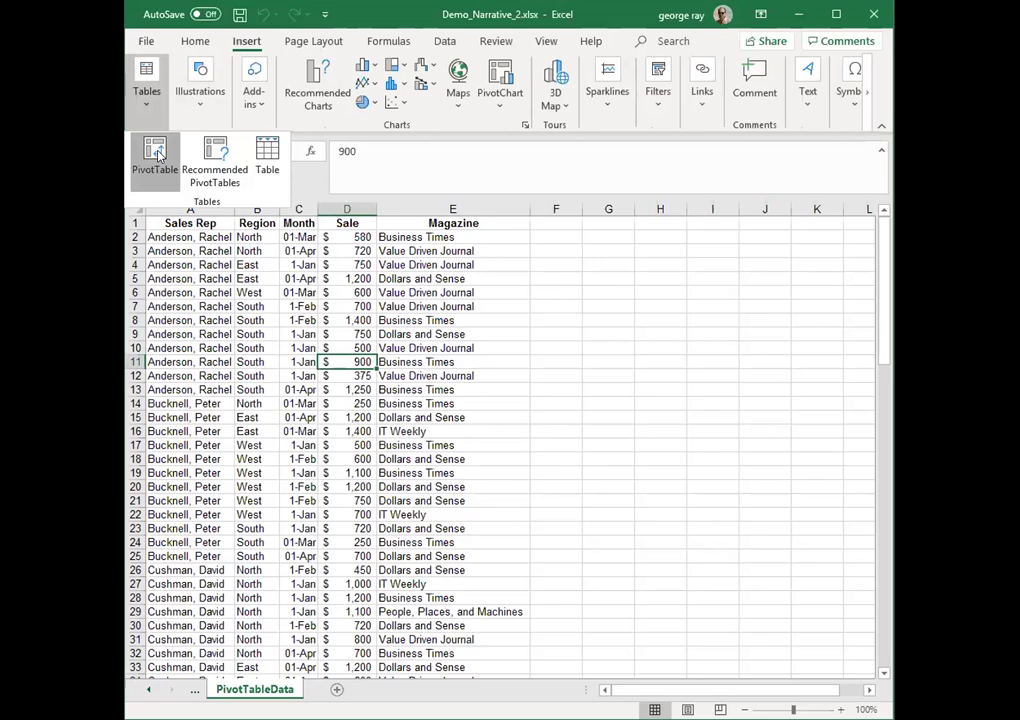
pyautogui.click(155, 152)
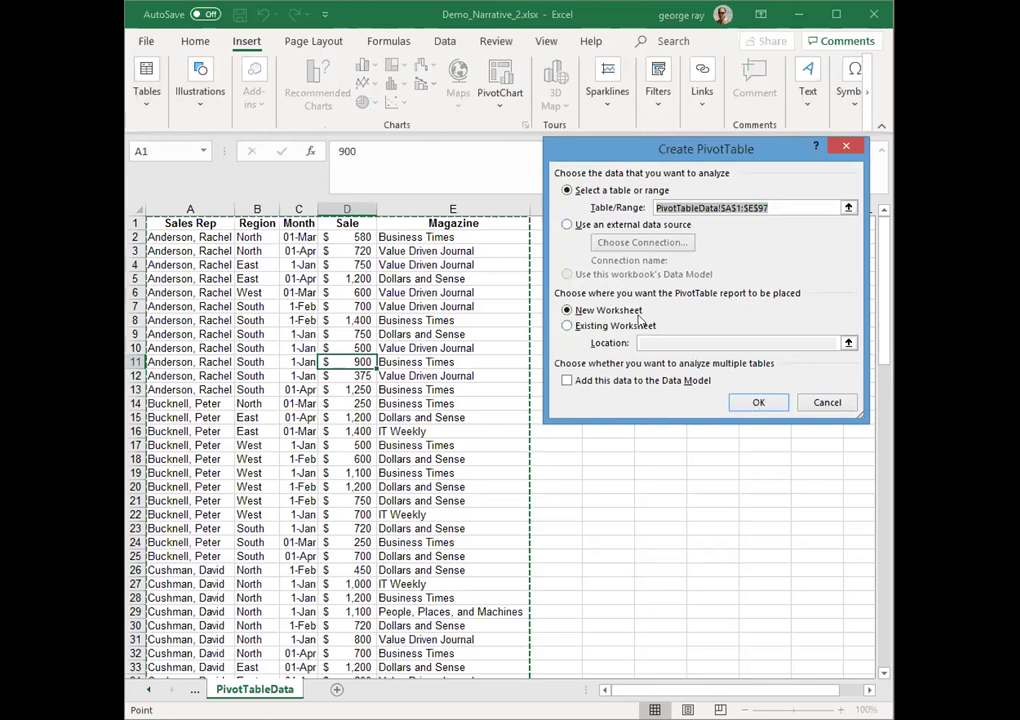
pyautogui.click(750, 402)
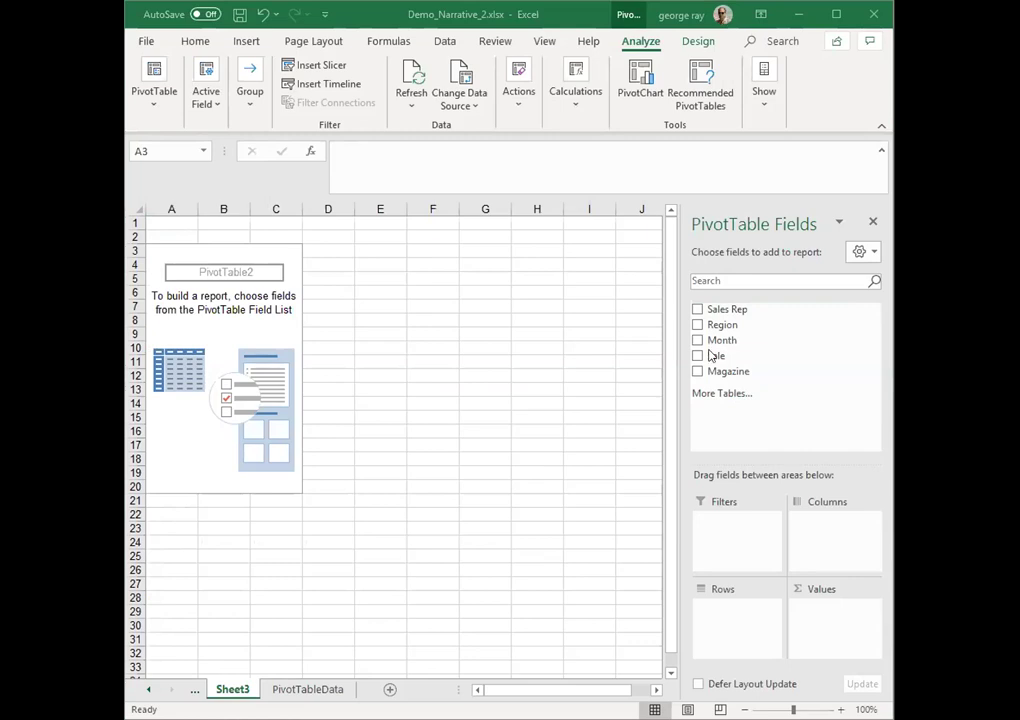
# - Lay out the PivotTable with Sale summed as values, Region as columns, Magazine as rows and Month as the report filter
pyautogui.moveTo(711, 358); pyautogui.dragTo(816, 601)
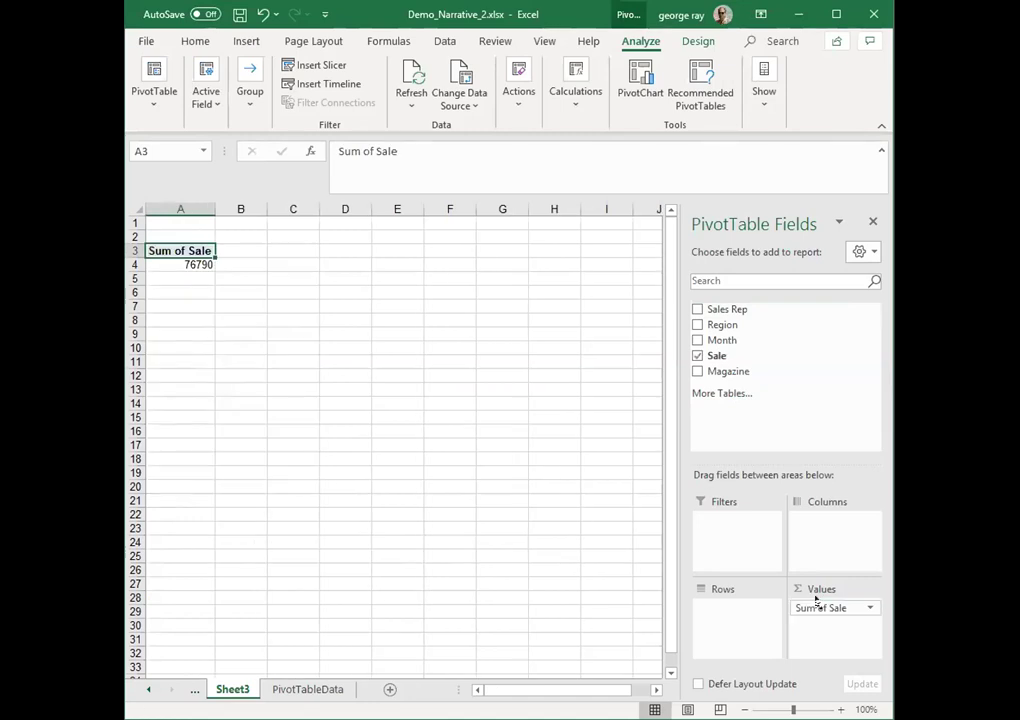
pyautogui.moveTo(724, 325); pyautogui.dragTo(838, 528)
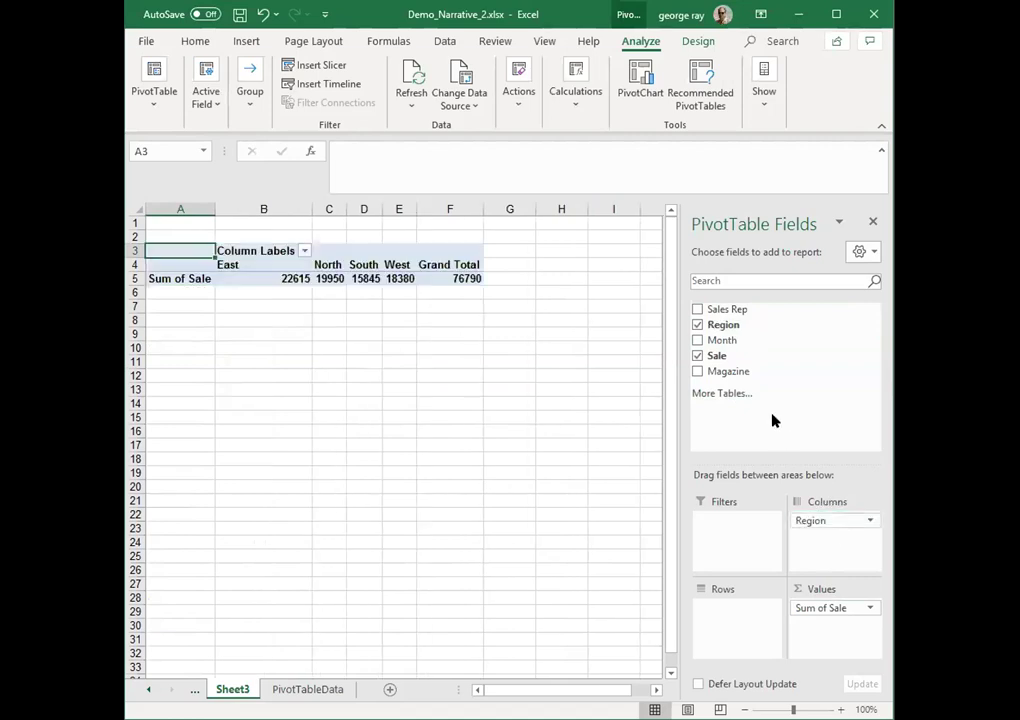
pyautogui.moveTo(735, 372); pyautogui.dragTo(745, 612)
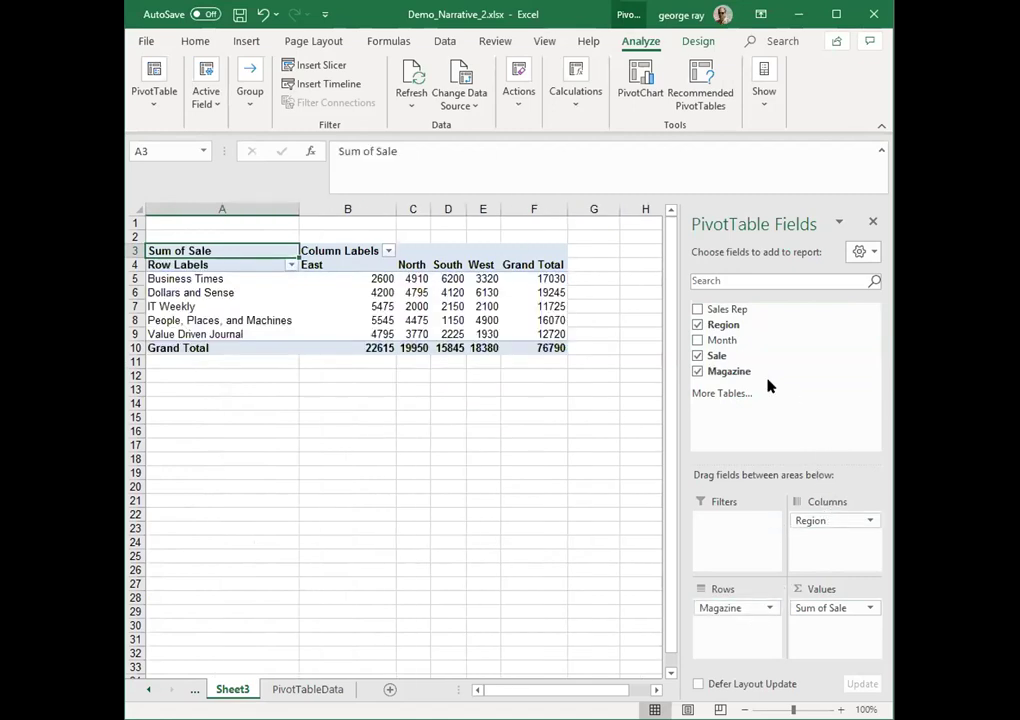
pyautogui.moveTo(722, 342); pyautogui.dragTo(738, 522)
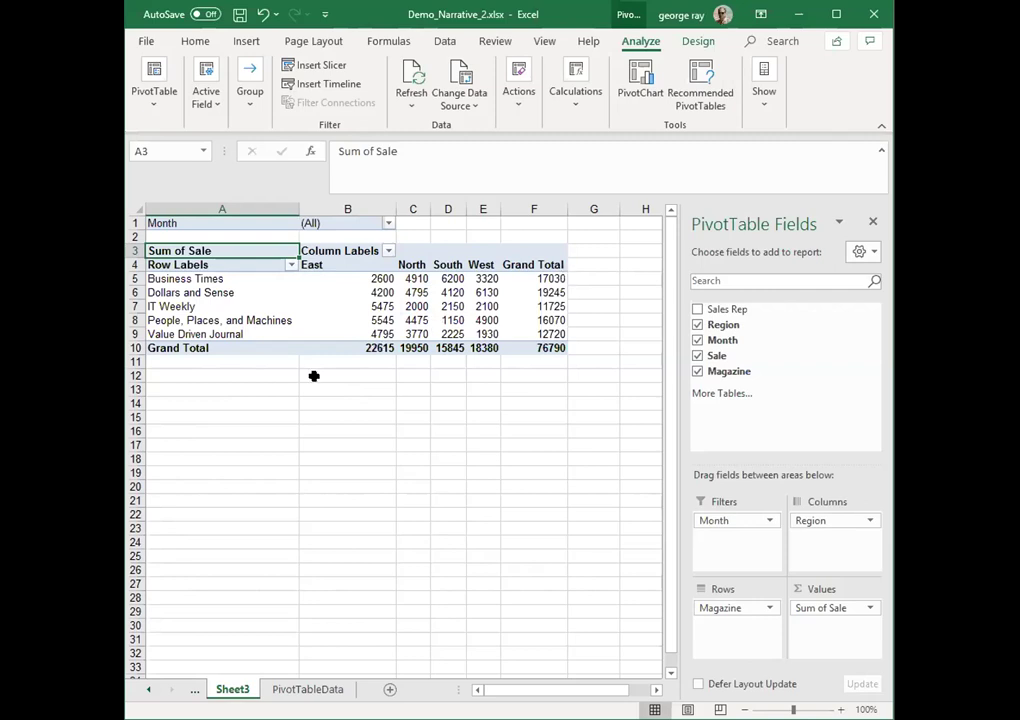
# - Filter the PivotTable report by Month to 2001-01-01
pyautogui.click(387, 223)
pyautogui.click(250, 274)
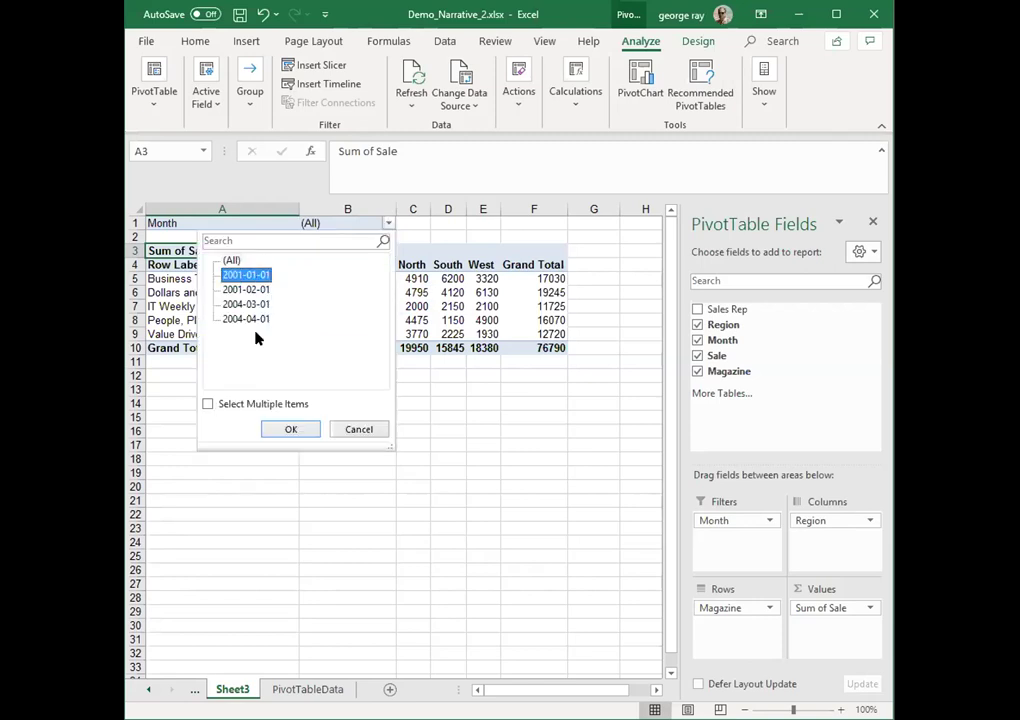
pyautogui.click(289, 430)
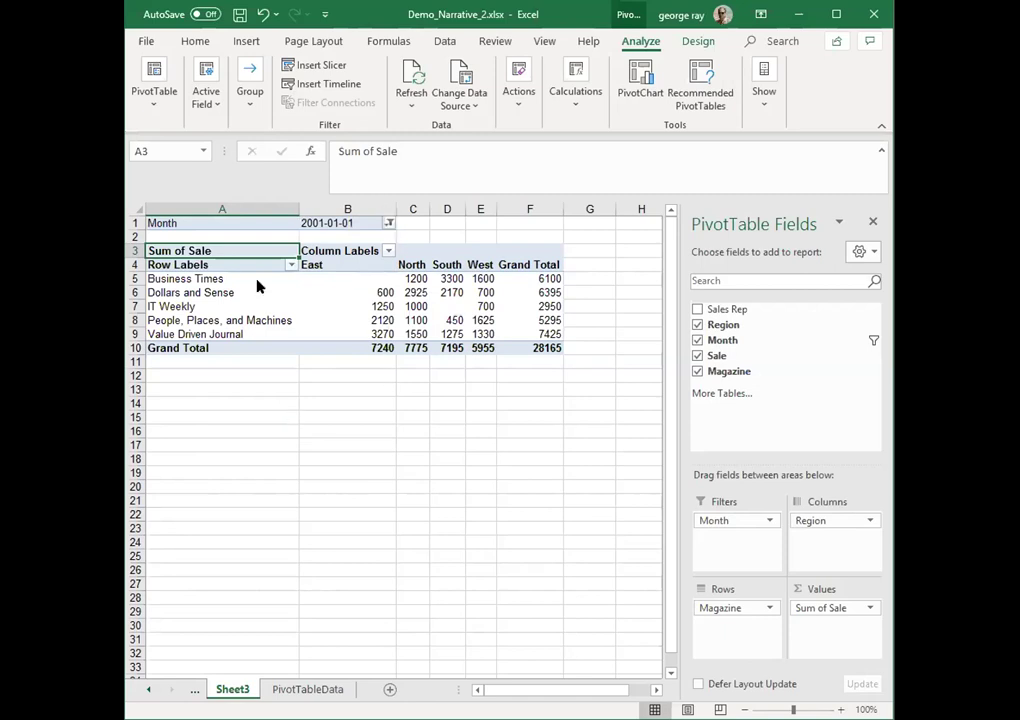
# - Filter the PivotTable report by Month to 2001-02-01, and reset the Month filter to (All)
pyautogui.click(256, 289)
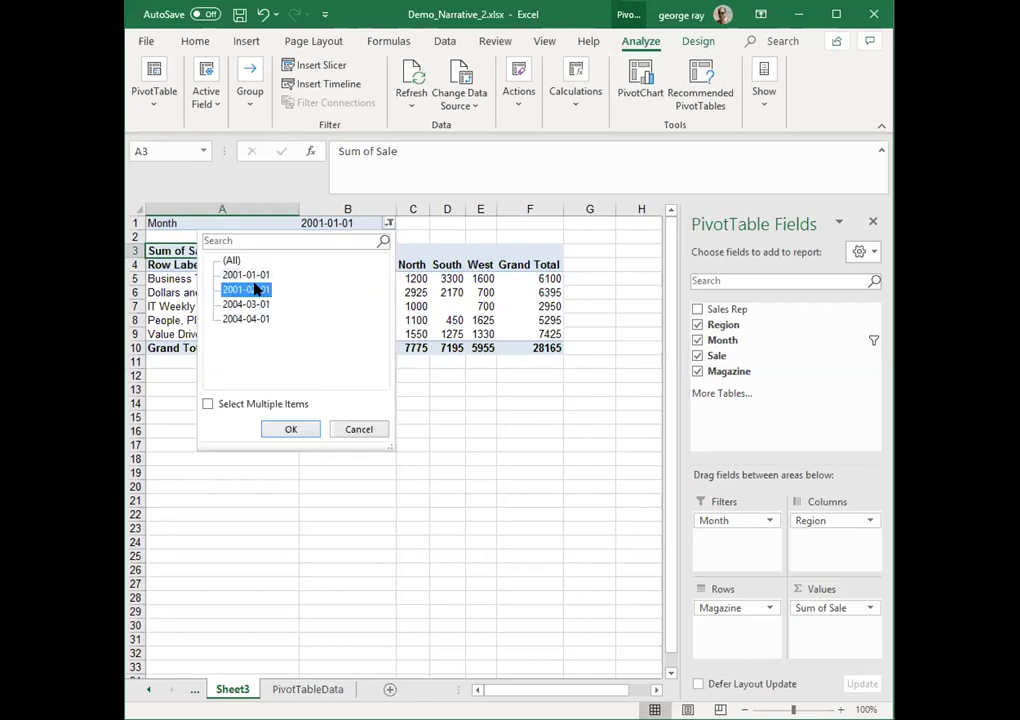
pyautogui.click(283, 429)
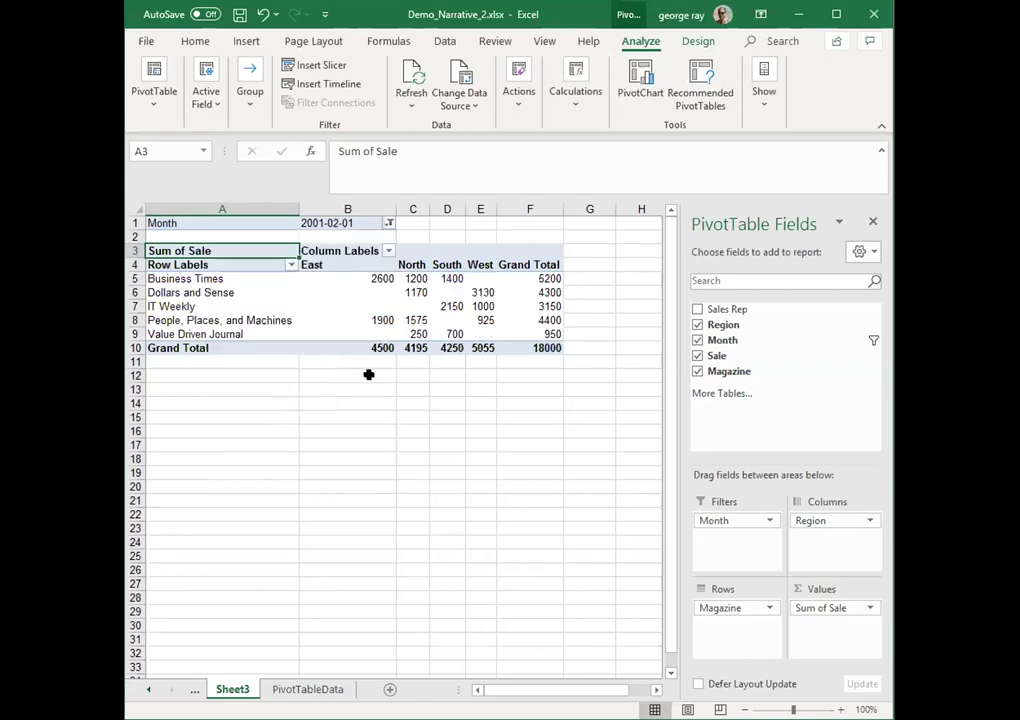
pyautogui.click(389, 223)
pyautogui.click(231, 260)
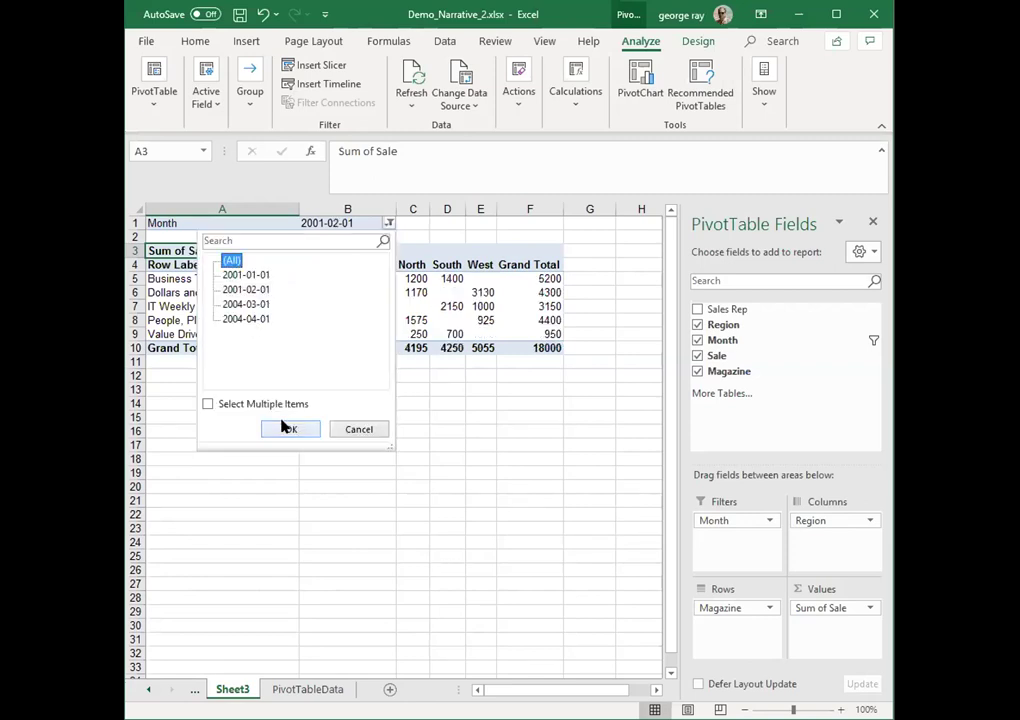
pyautogui.click(285, 428)
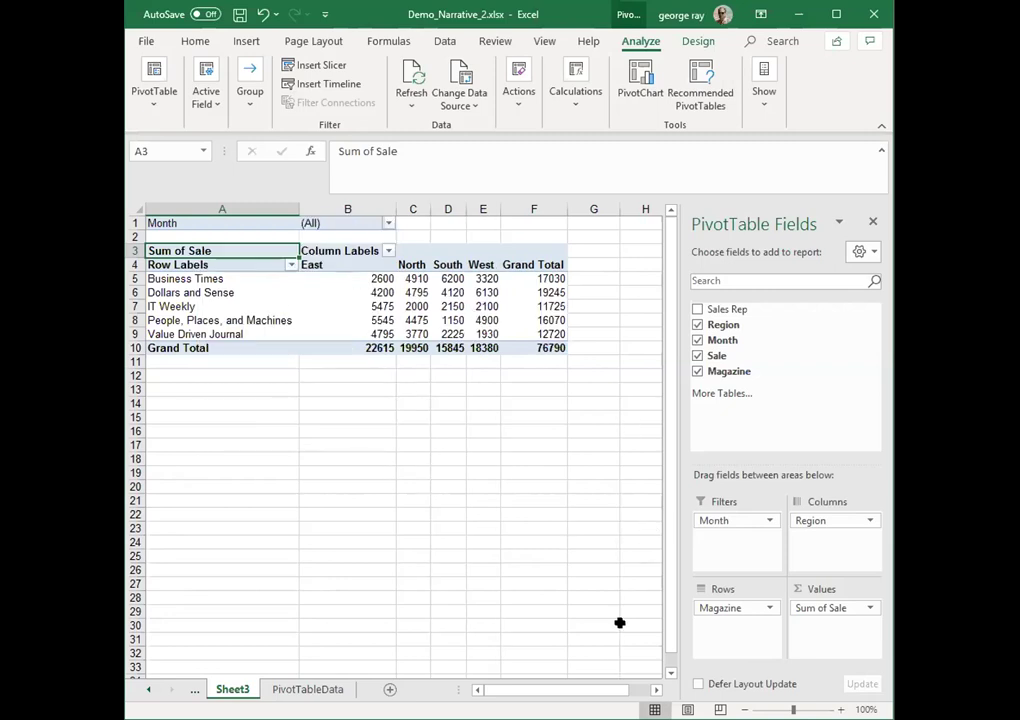
# - Change the PivotTable's Sale value field to summarize by Average
pyautogui.click(869, 609)
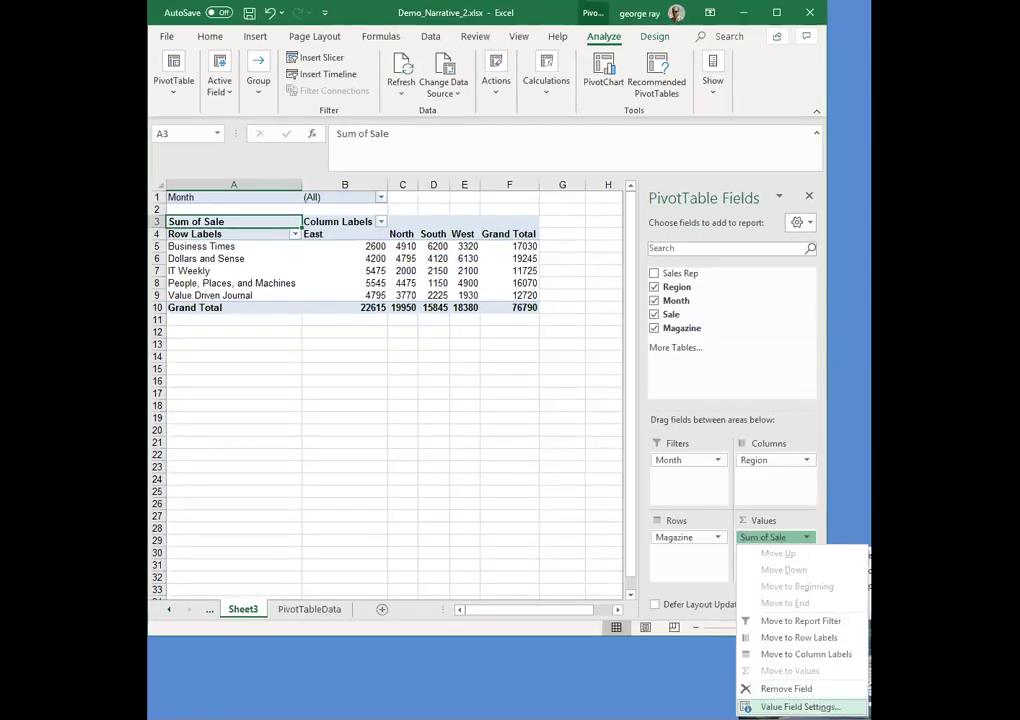
pyautogui.click(800, 707)
pyautogui.click(595, 316)
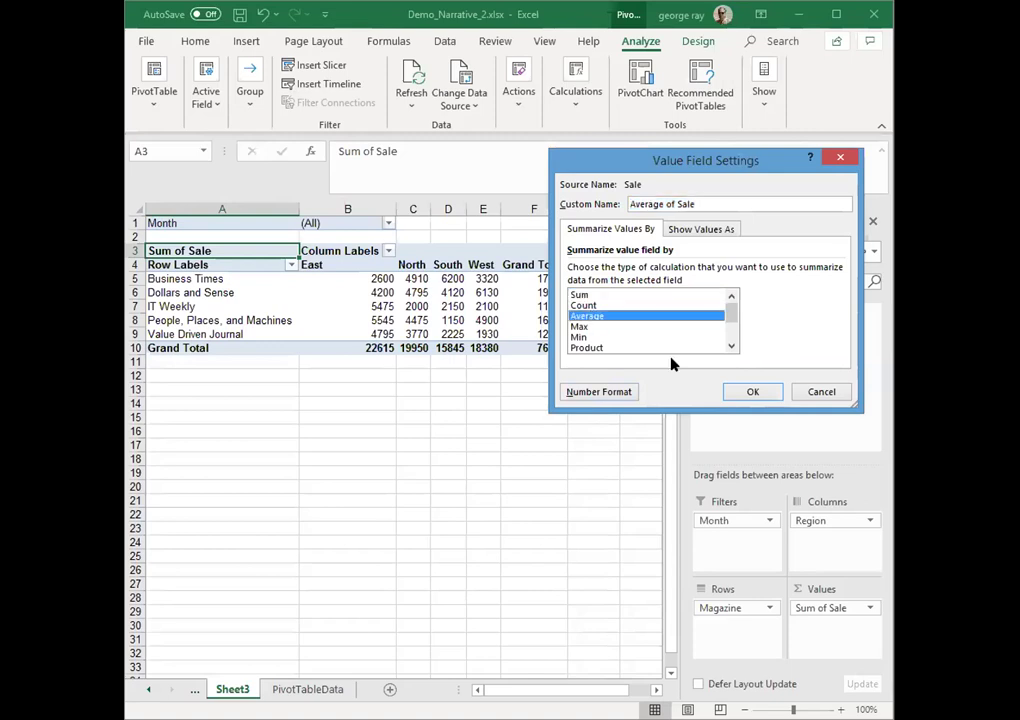
pyautogui.click(748, 392)
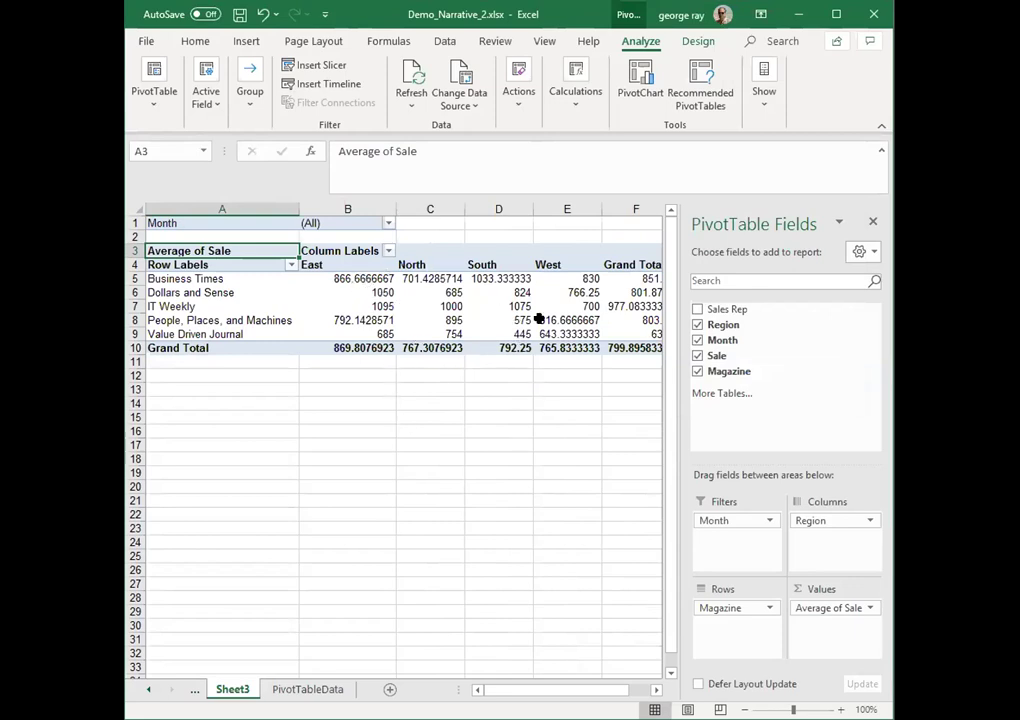
# - Change the PivotTable's Sale value field to summarize by Count
pyautogui.click(868, 612)
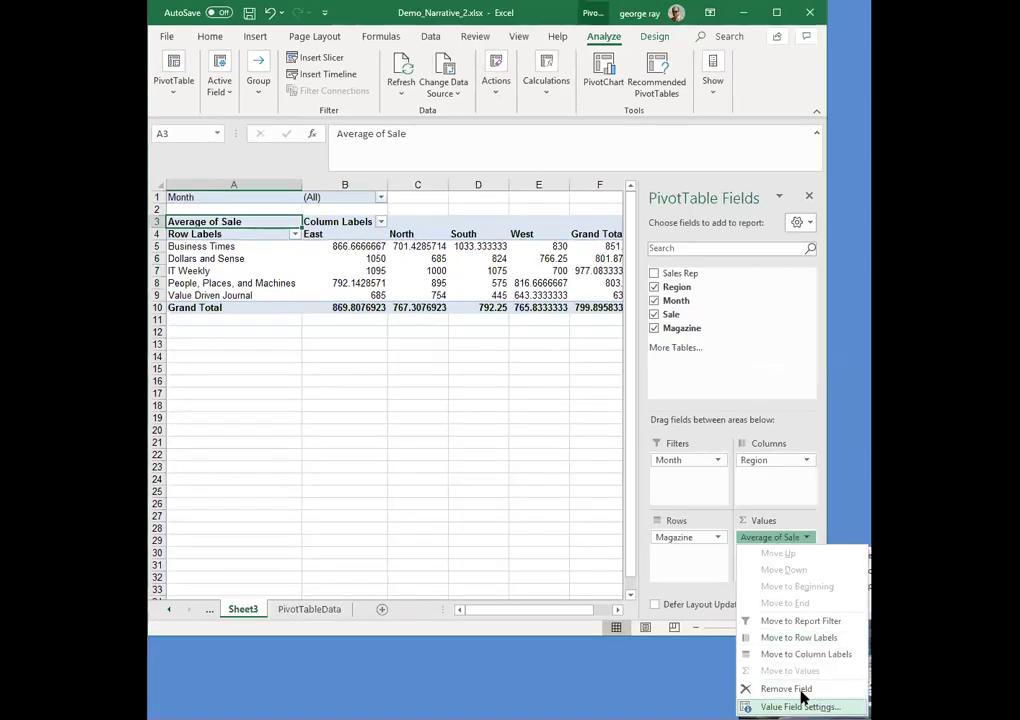
pyautogui.click(800, 706)
pyautogui.click(565, 269)
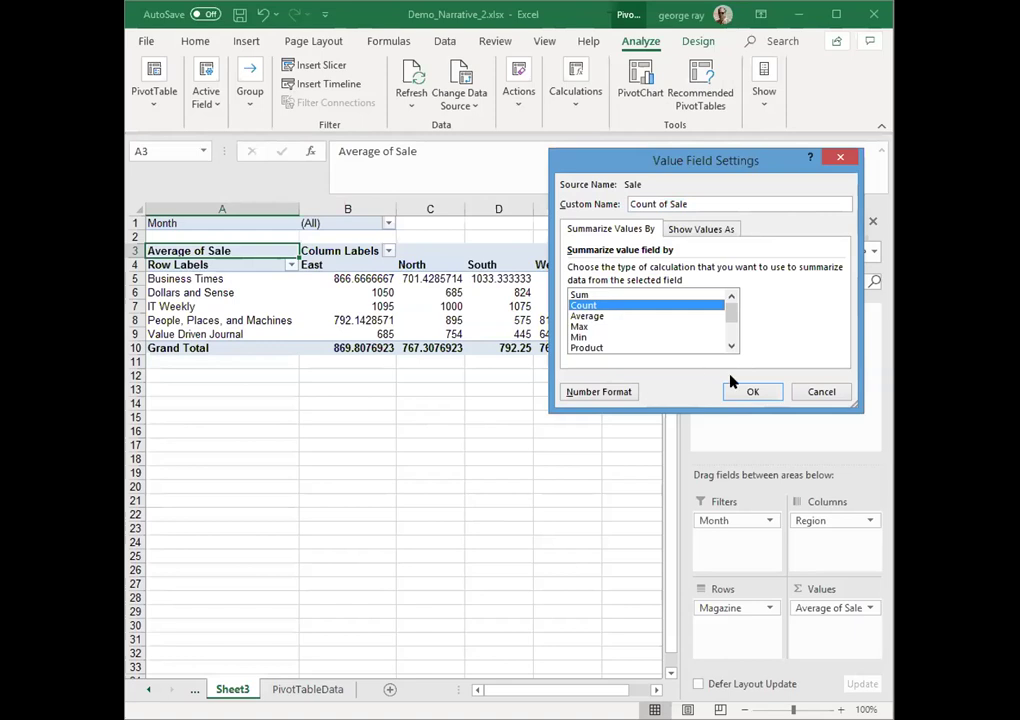
pyautogui.click(756, 392)
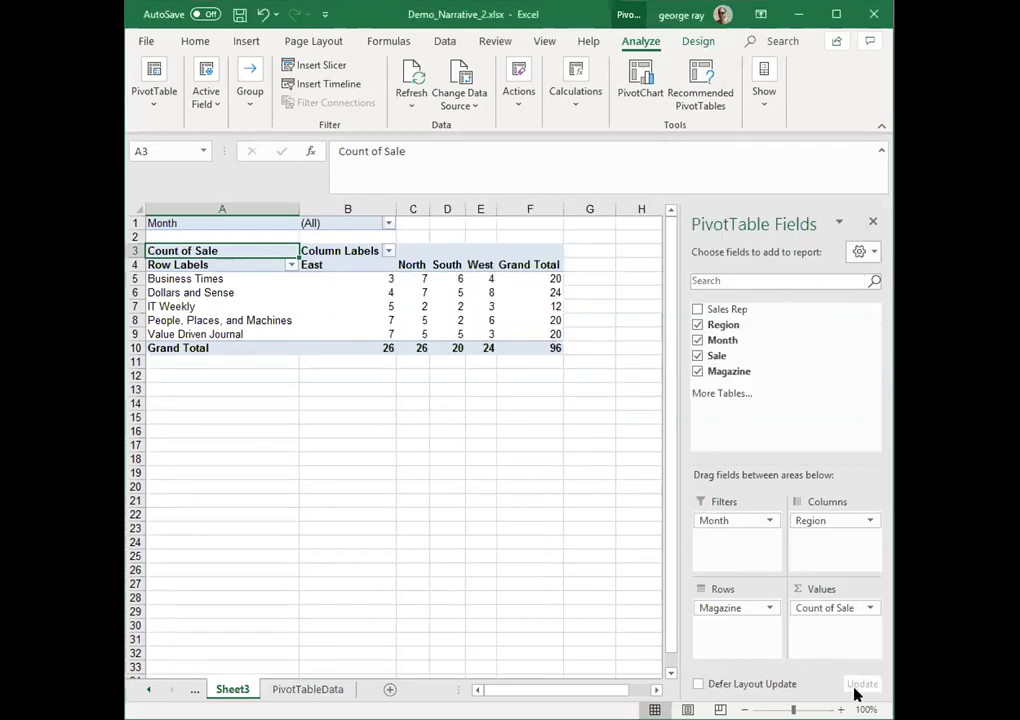
# - Set the PivotTable's Sale value field back to summarizing by Sum
pyautogui.click(870, 610)
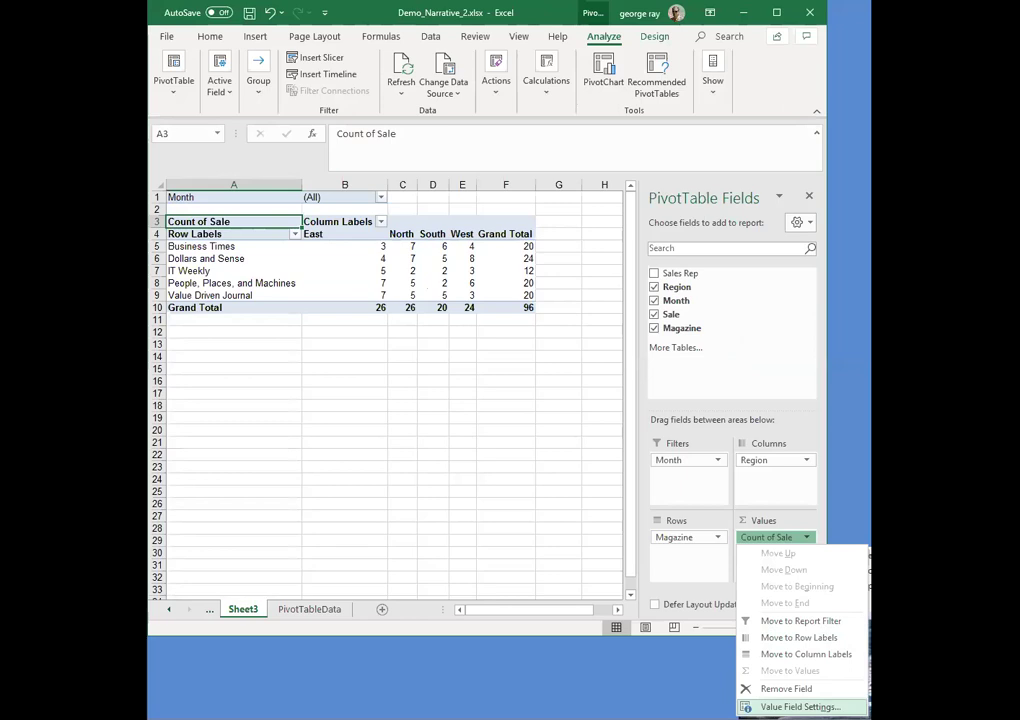
pyautogui.click(800, 706)
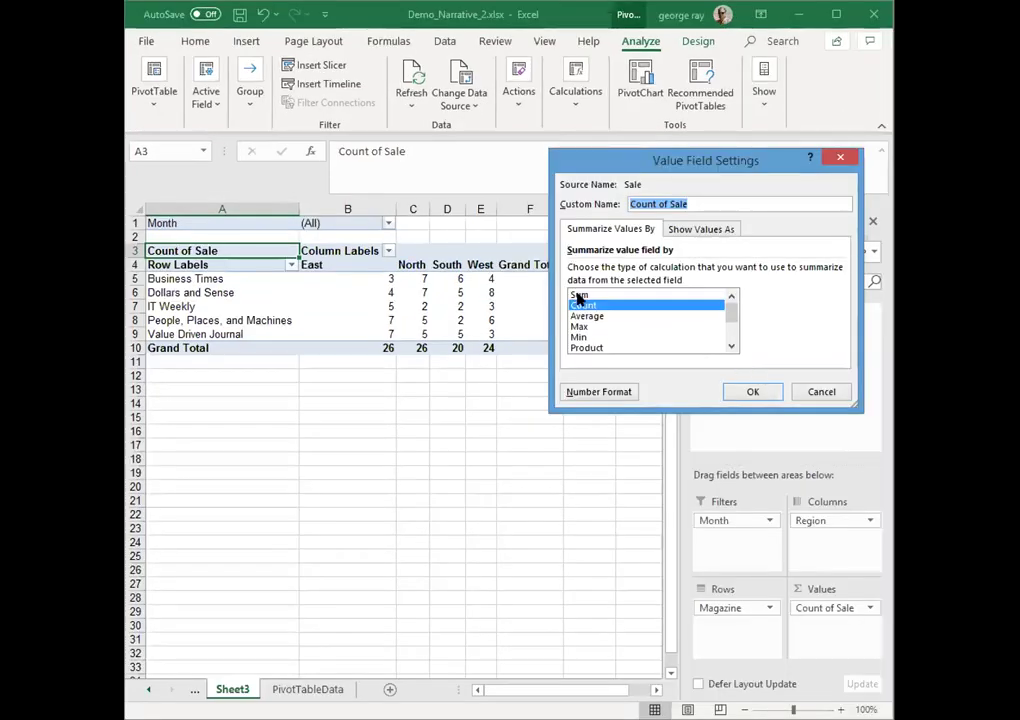
pyautogui.click(550, 260)
pyautogui.click(757, 393)
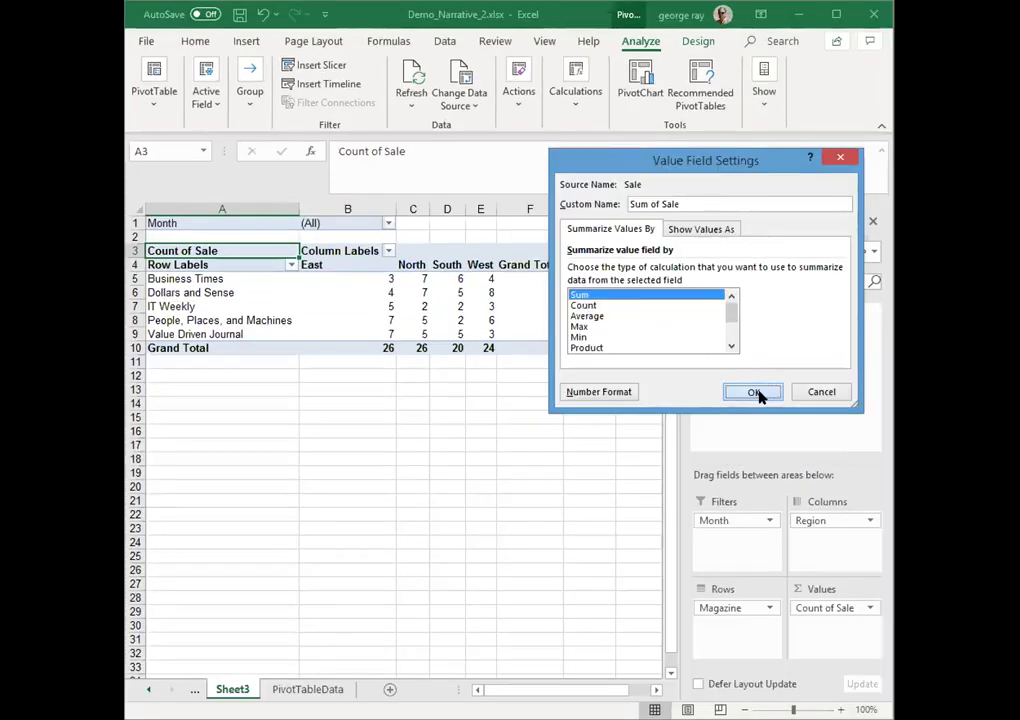
# - Show the PivotTable's Sum of Sale values as % of Column Total
pyautogui.click(869, 610)
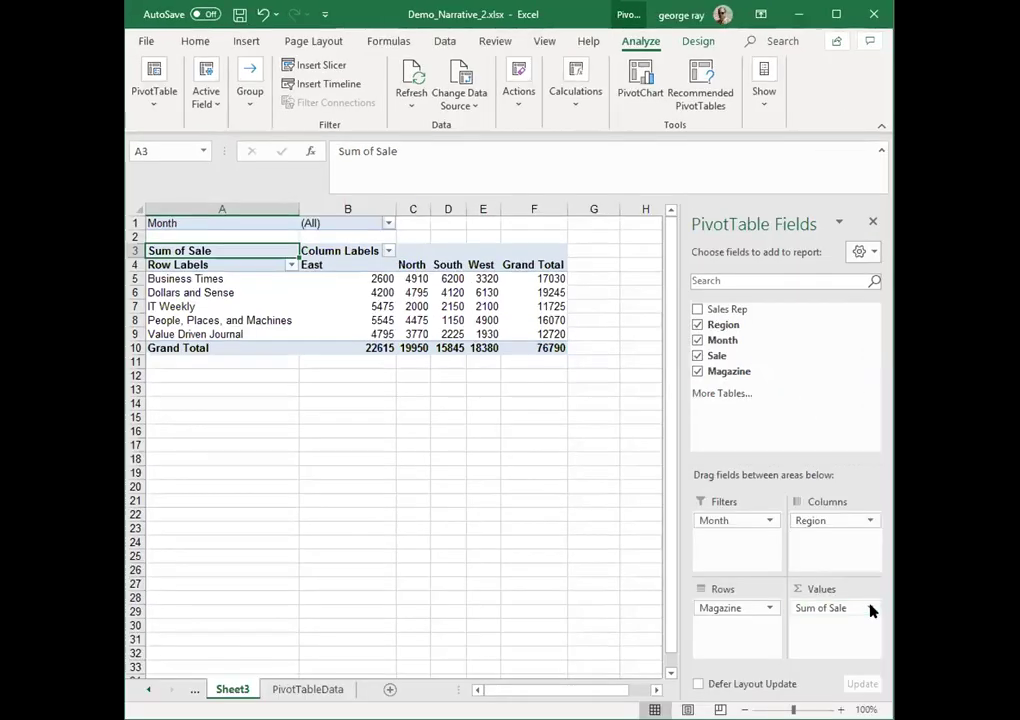
pyautogui.click(808, 538)
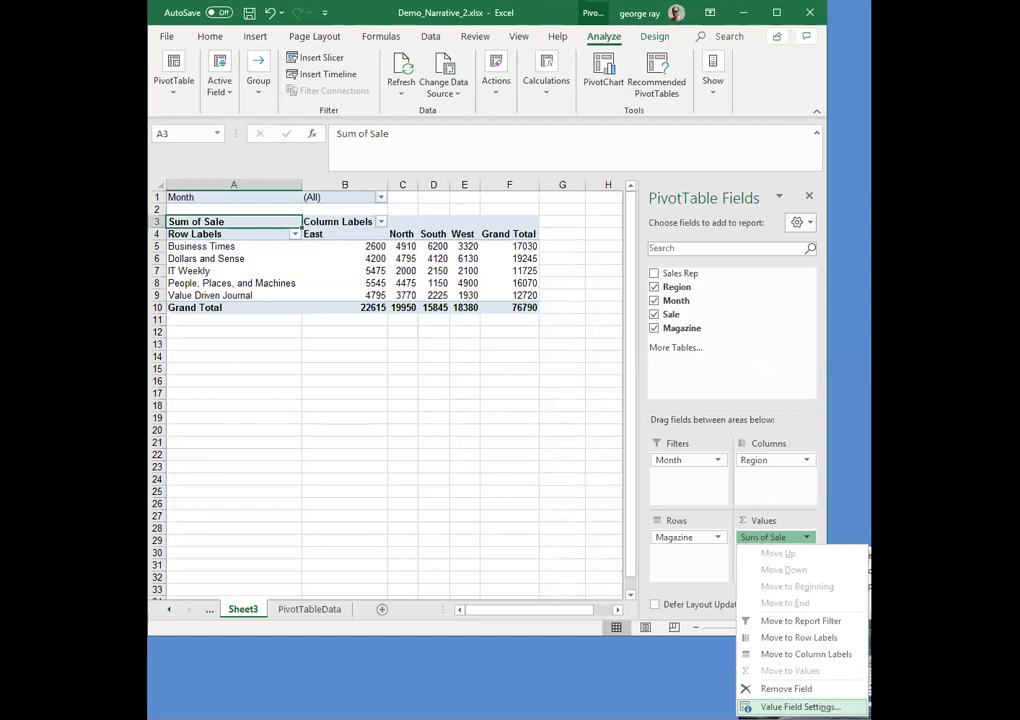
pyautogui.click(800, 707)
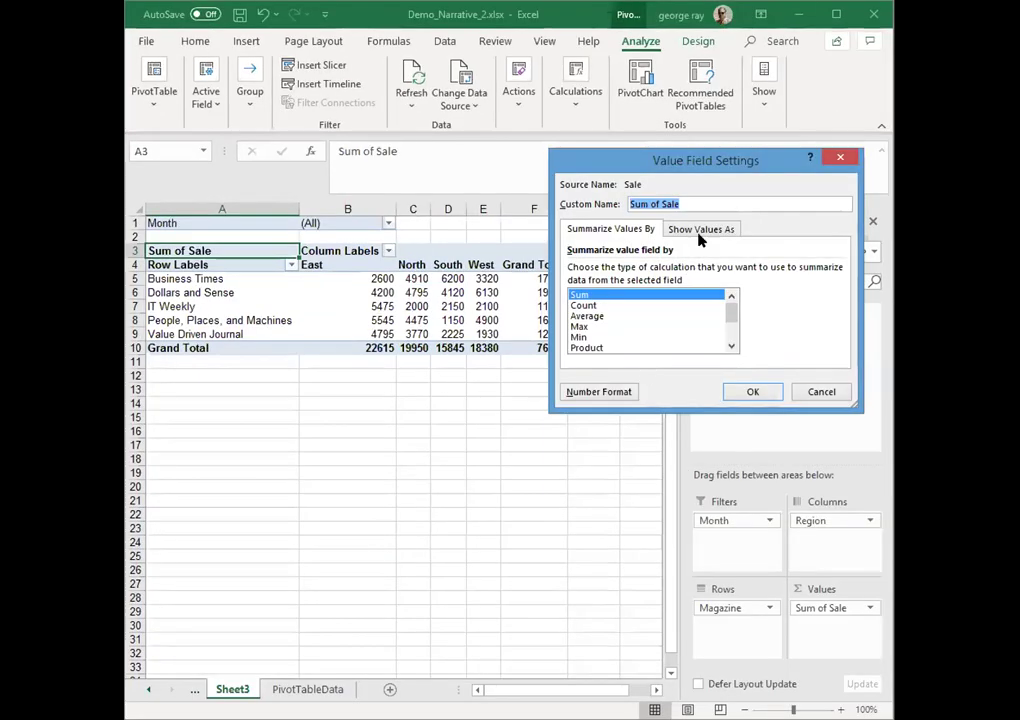
pyautogui.click(655, 201)
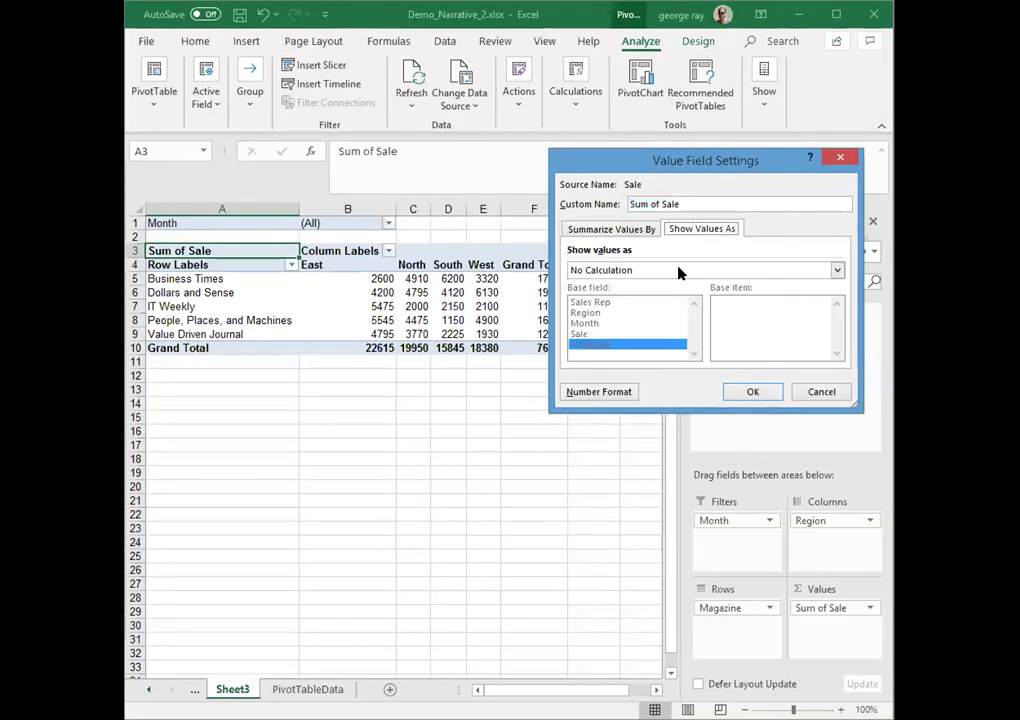
pyautogui.click(619, 270)
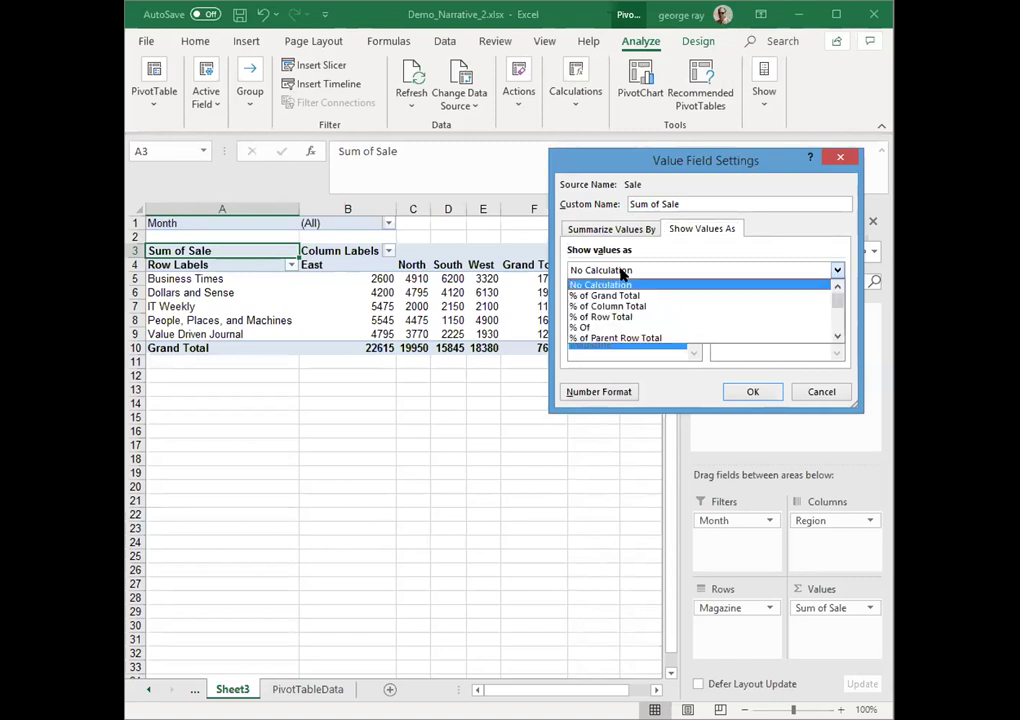
pyautogui.click(617, 308)
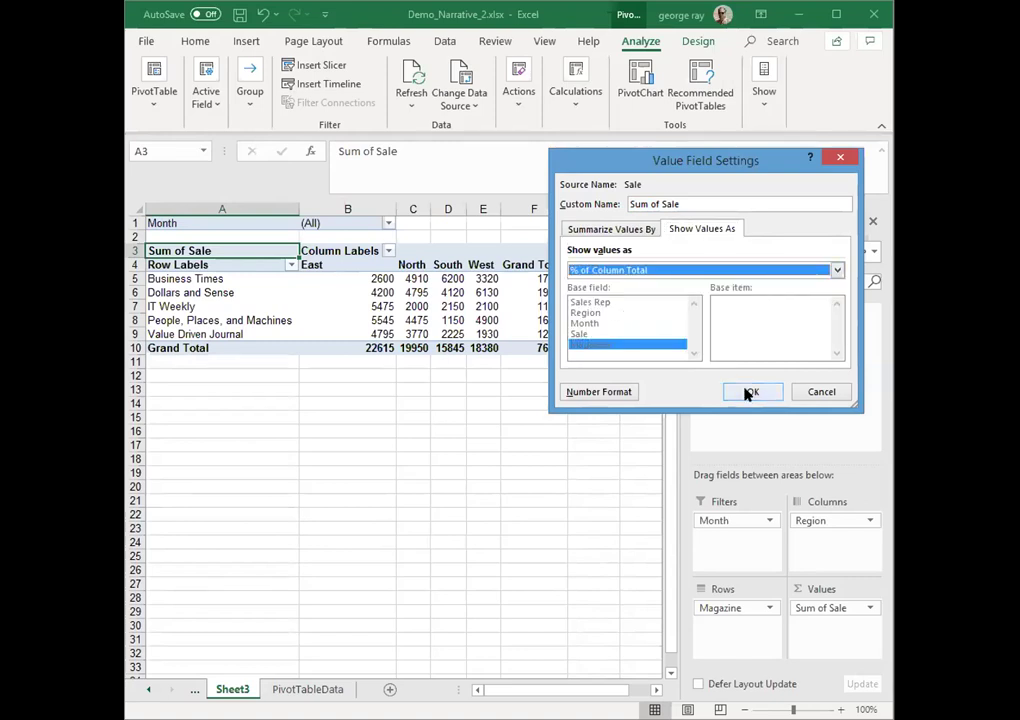
pyautogui.press('Return')
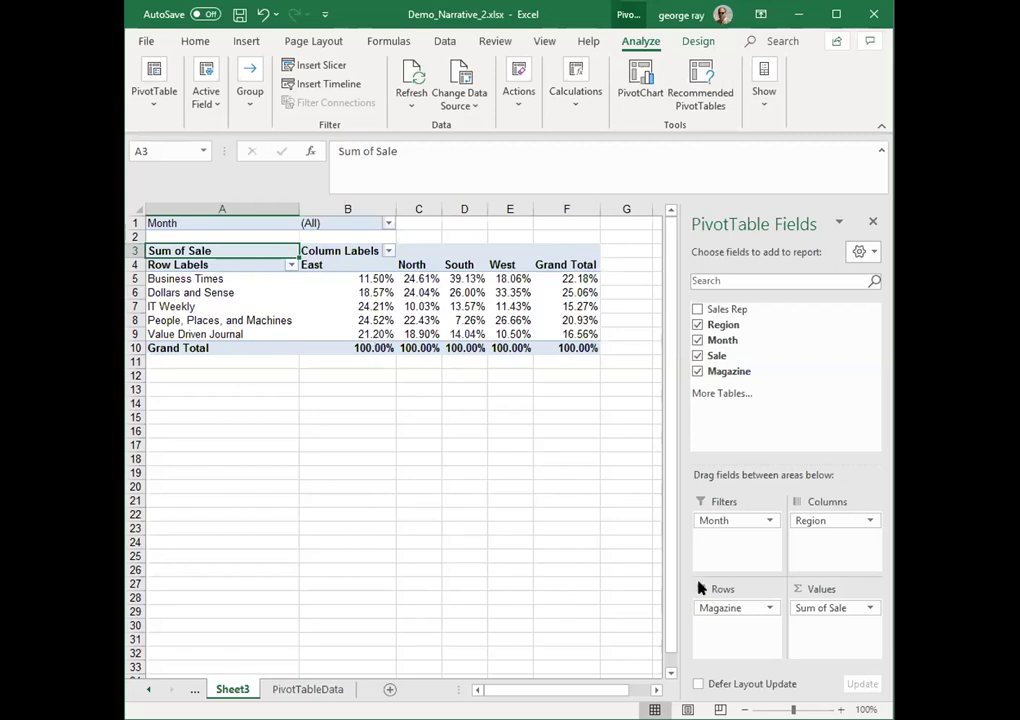
# - Reset the Sum of Sale field to show values with No Calculation, keeping Sum as the summary type
pyautogui.click(865, 605)
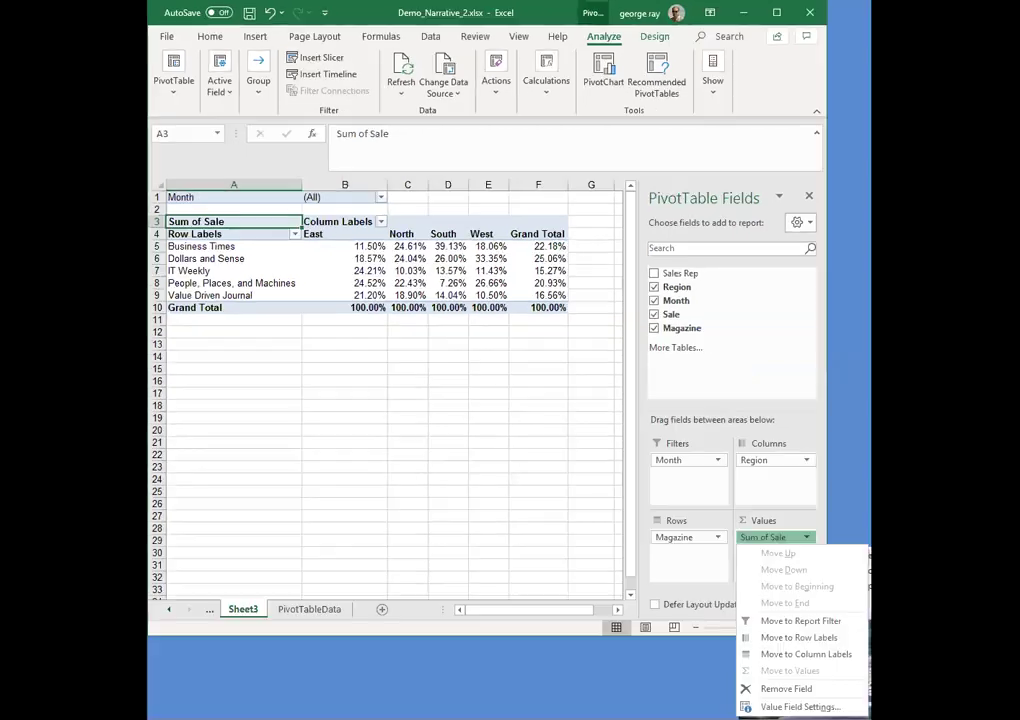
pyautogui.click(785, 706)
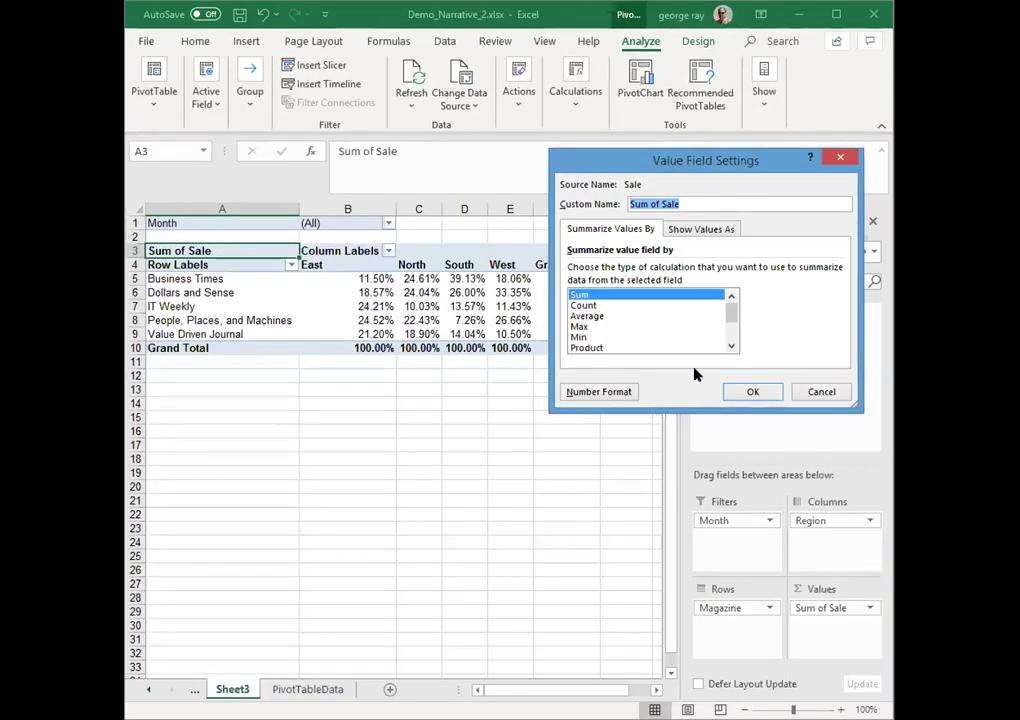
pyautogui.click(708, 229)
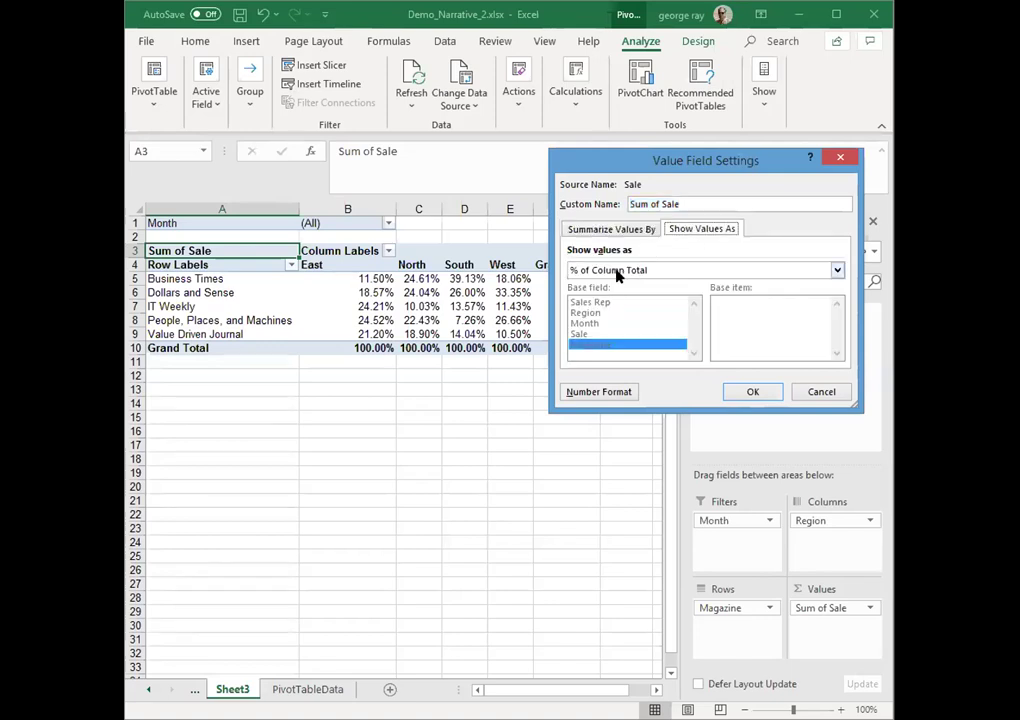
pyautogui.click(615, 270)
pyautogui.click(623, 287)
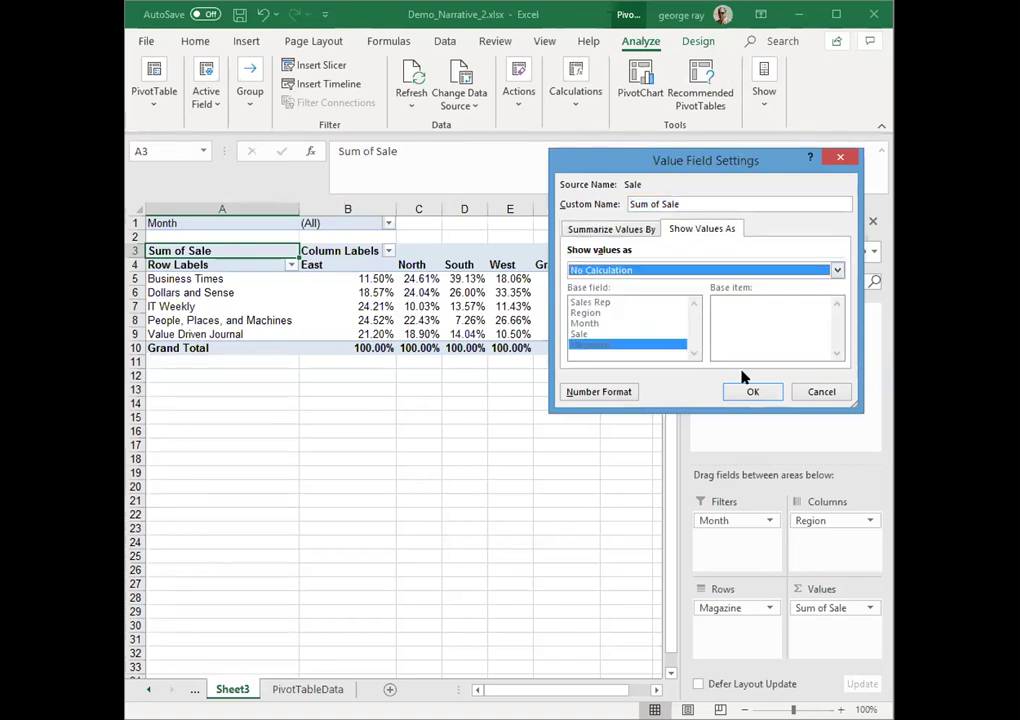
pyautogui.click(610, 229)
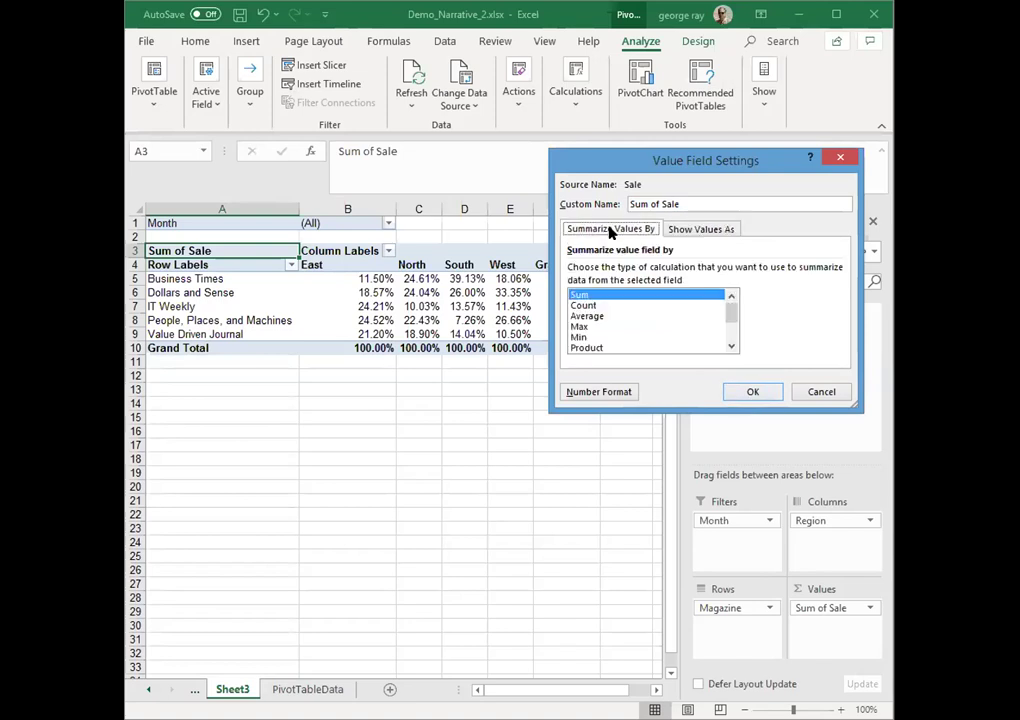
pyautogui.click(755, 393)
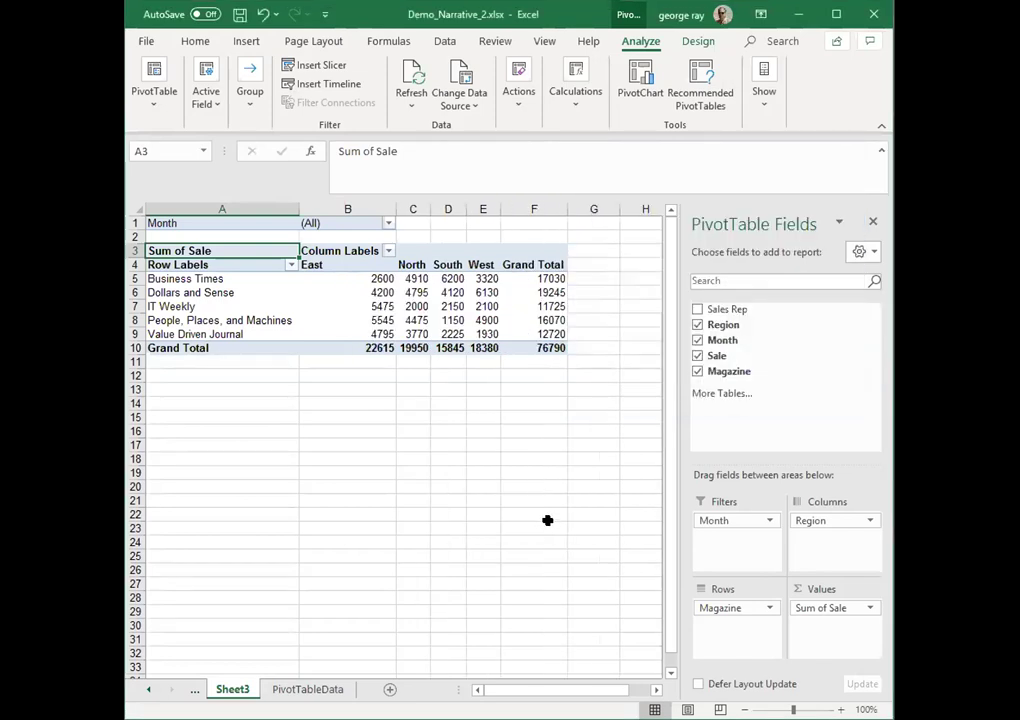